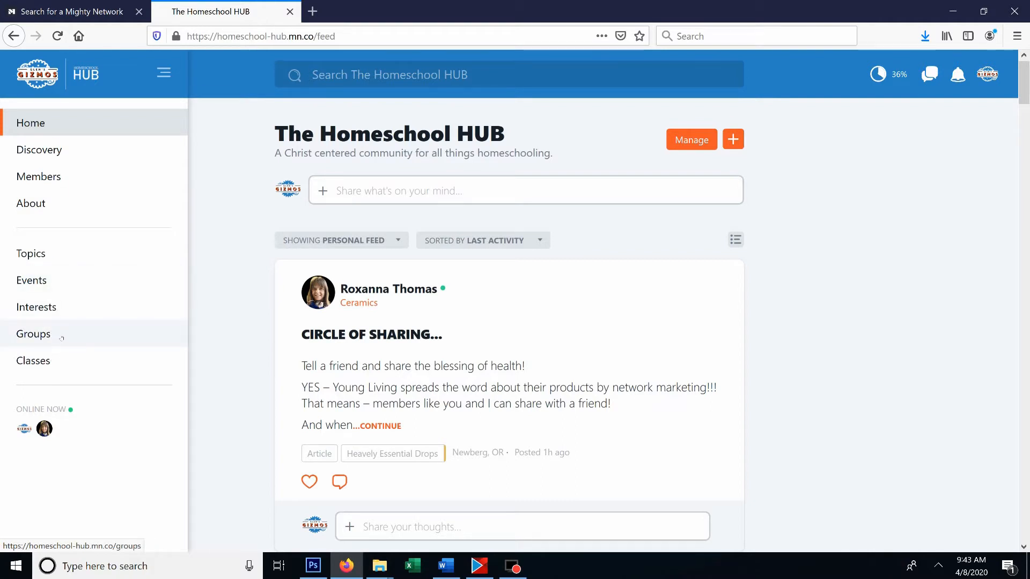
- Open the network's Groups list and look through the featured groups and the group entries below them
click(62, 338)
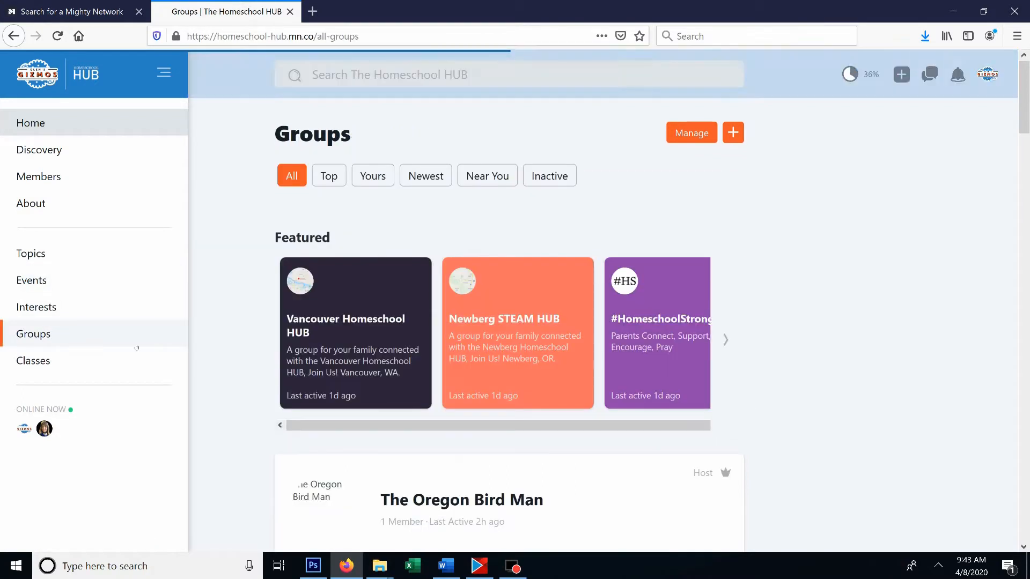
scroll(145, 345, down, 4)
scroll(164, 336, down, 10)
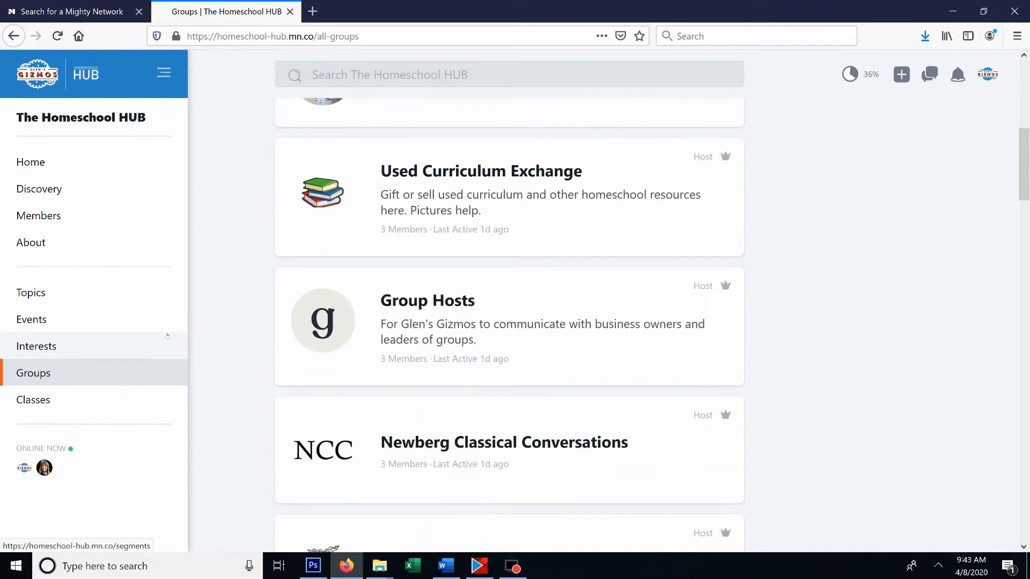
scroll(172, 332, down, 4)
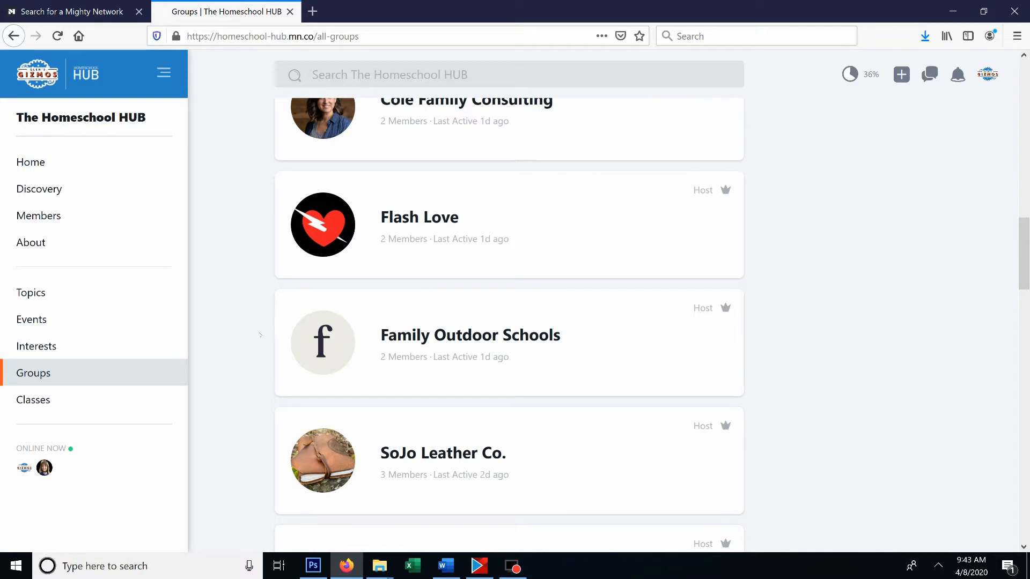
scroll(261, 335, up, 5)
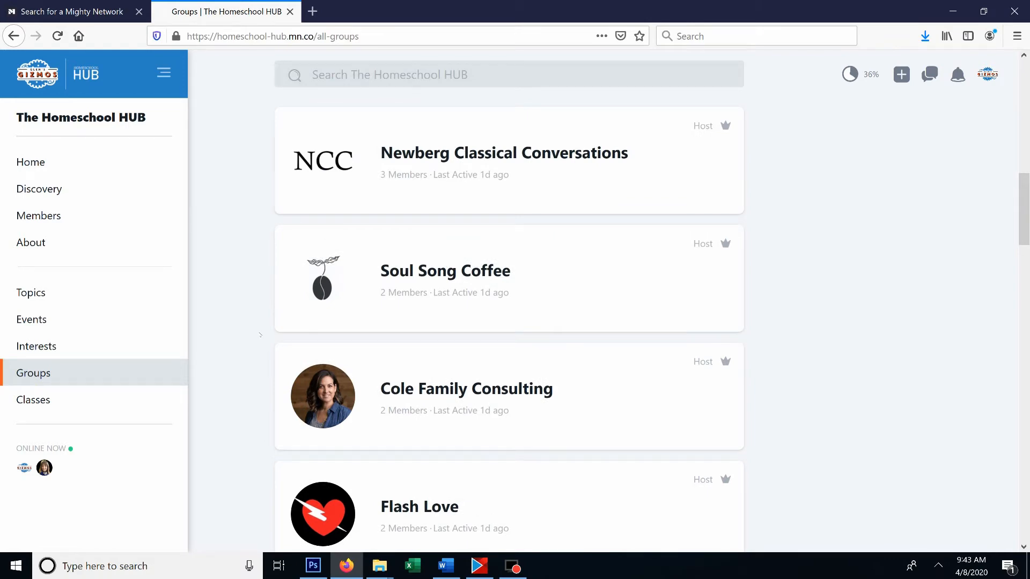
scroll(260, 335, up, 8)
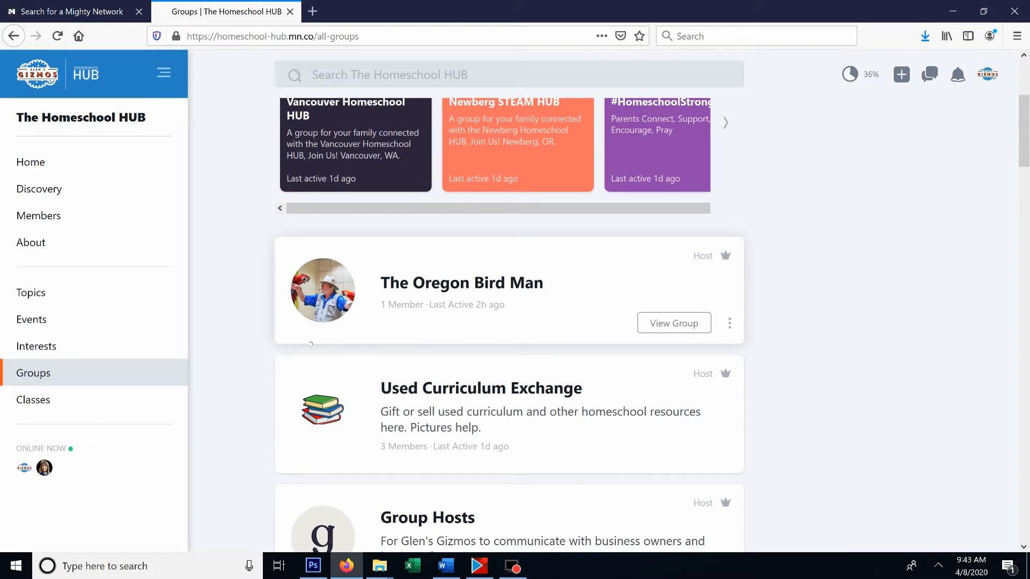
mouse_move(359, 335)
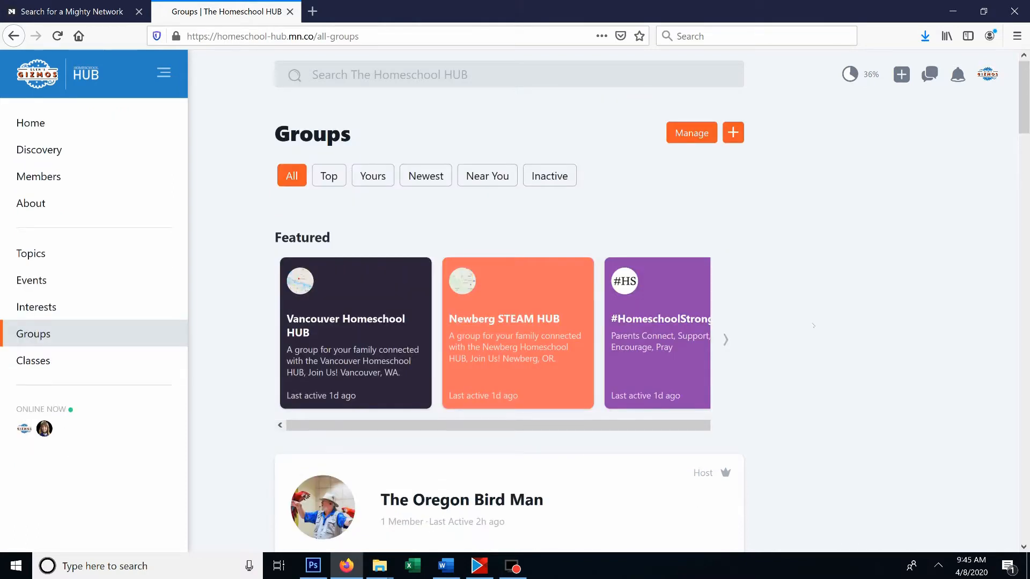
scroll(799, 321, down, 6)
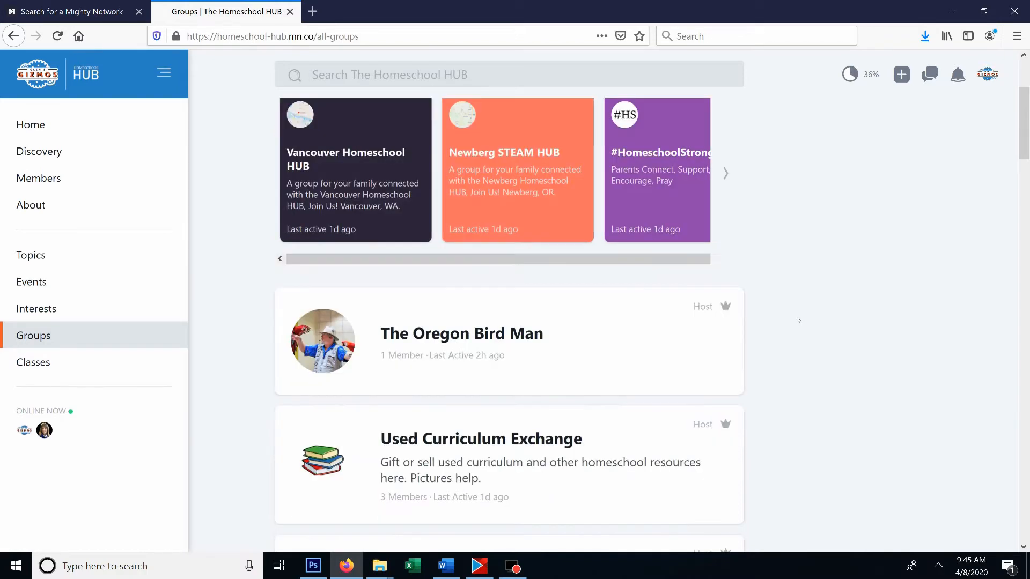
scroll(801, 312, down, 1)
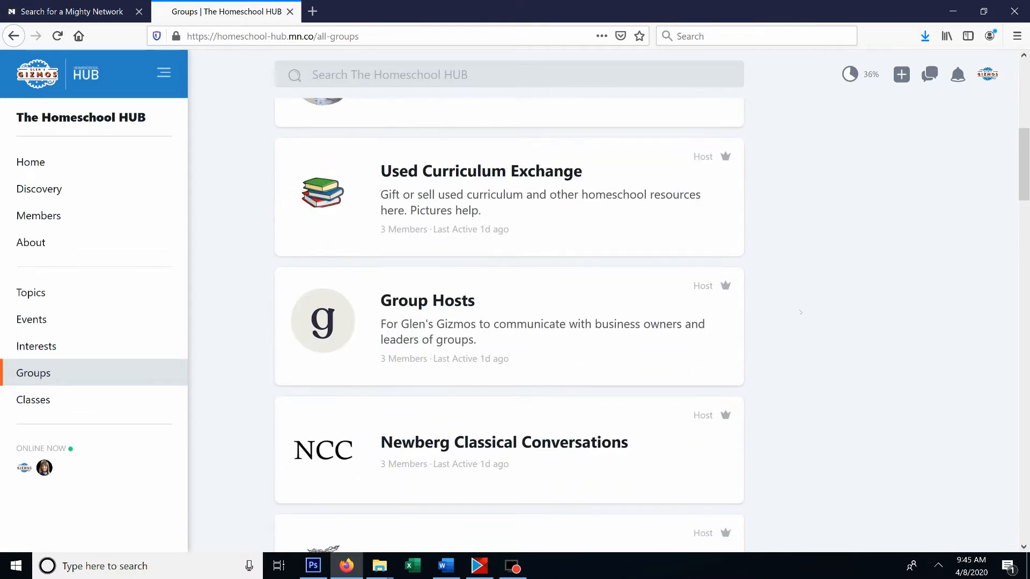
scroll(803, 311, down, 2)
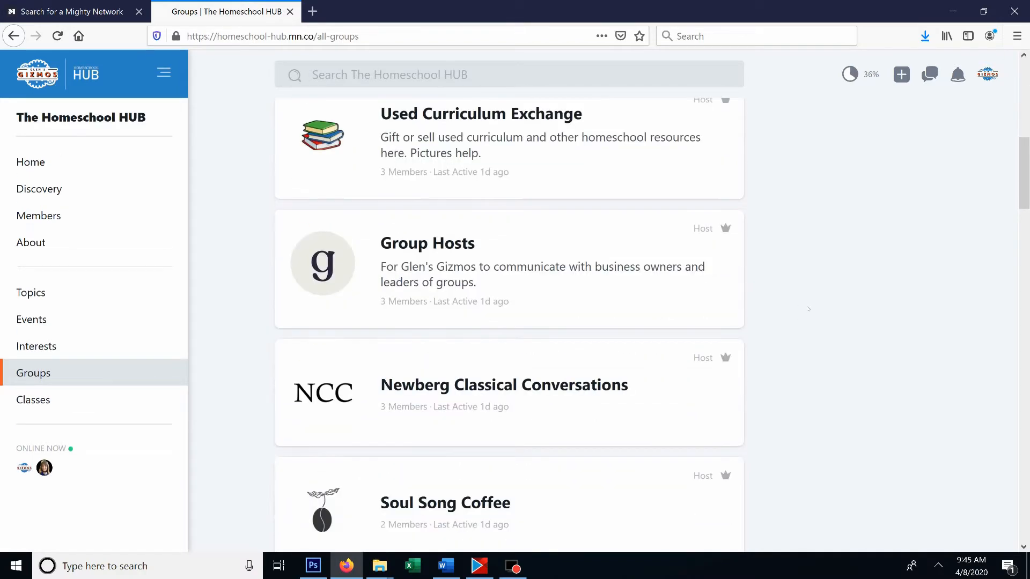
scroll(809, 298, down, 8)
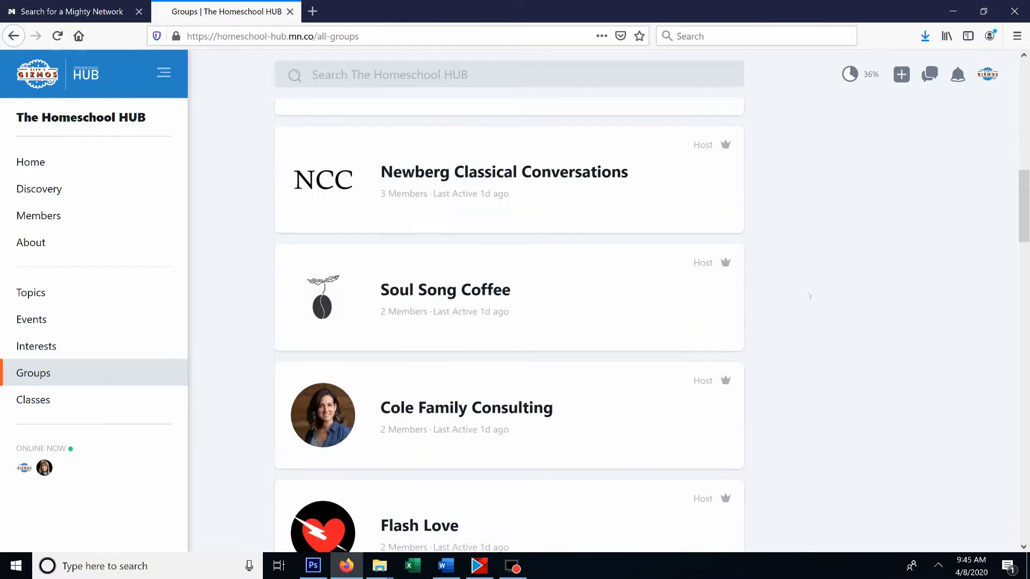
scroll(810, 298, down, 7)
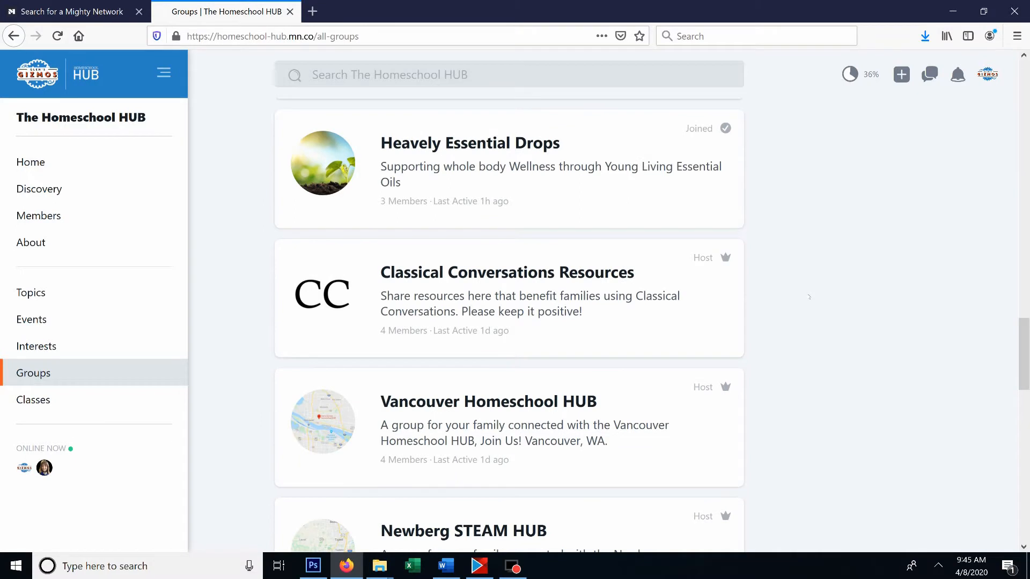
scroll(810, 298, down, 1)
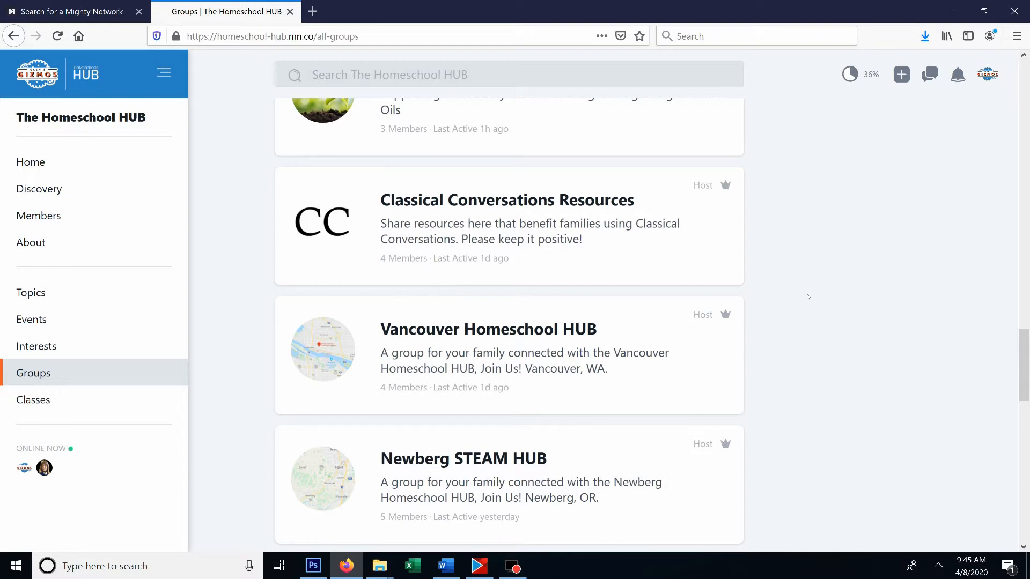
scroll(806, 297, down, 6)
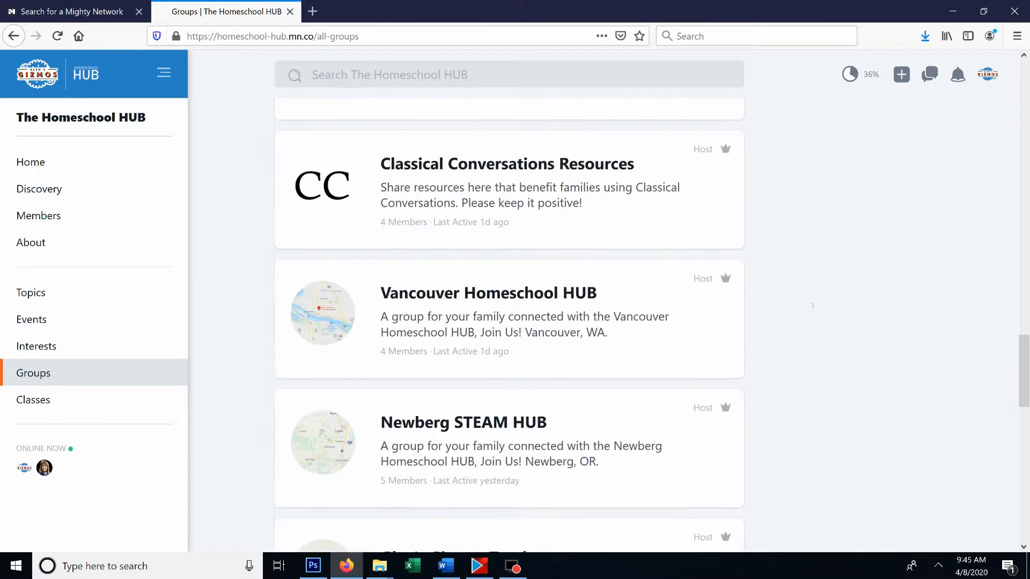
scroll(518, 383, up, 15)
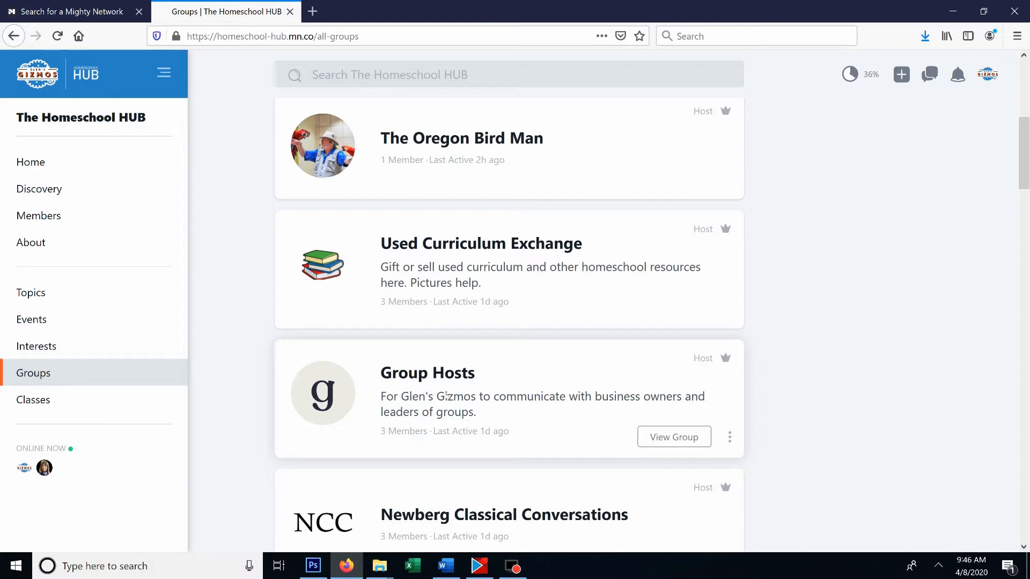
- Open the Group Hosts group and bring up the general settings for managing it
click(471, 381)
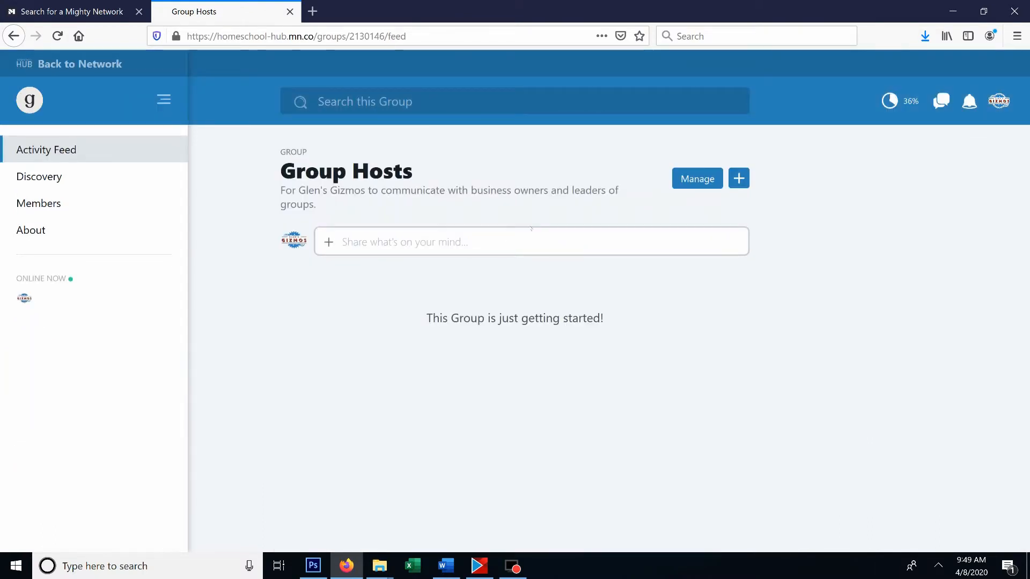
click(697, 178)
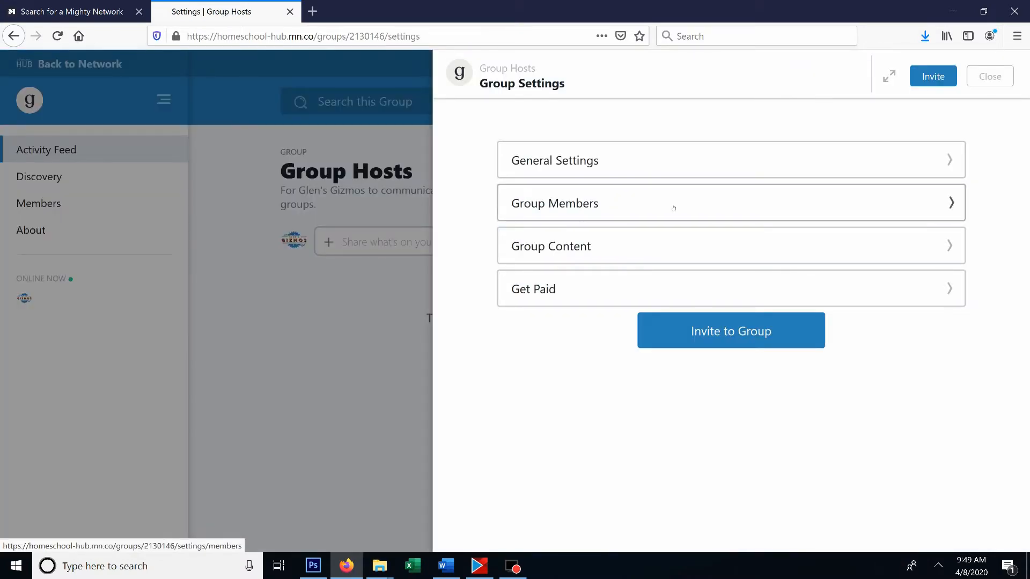
click(600, 162)
scroll(595, 228, up, 15)
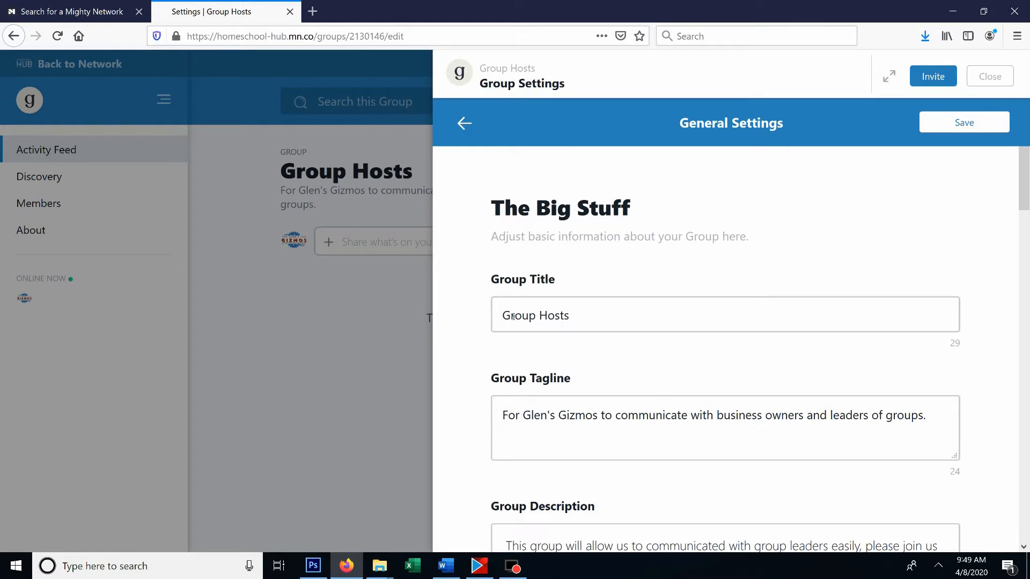
- Change the group title to "Group Hosts & Moderators"
click(588, 316)
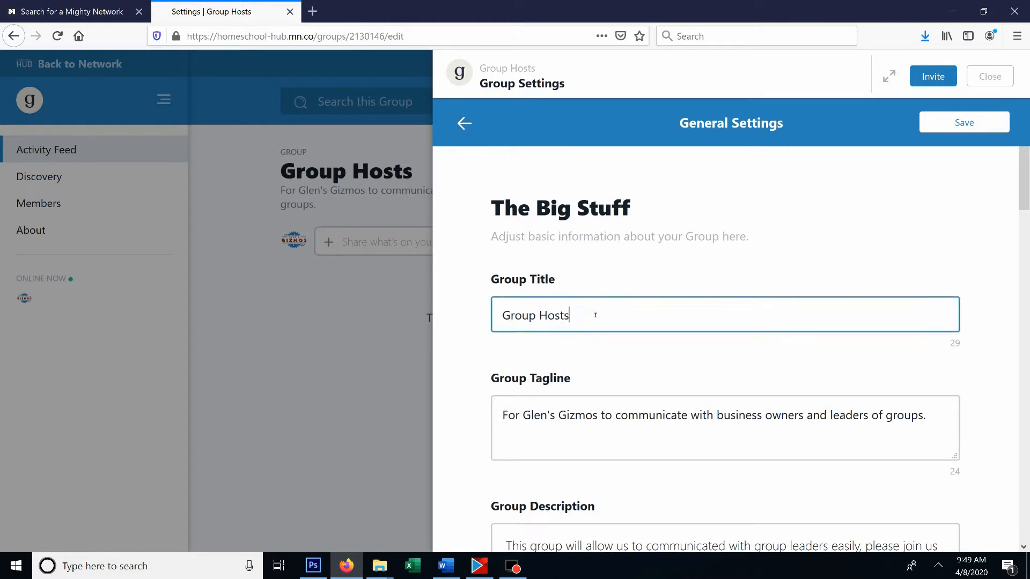
text(& Moderators)
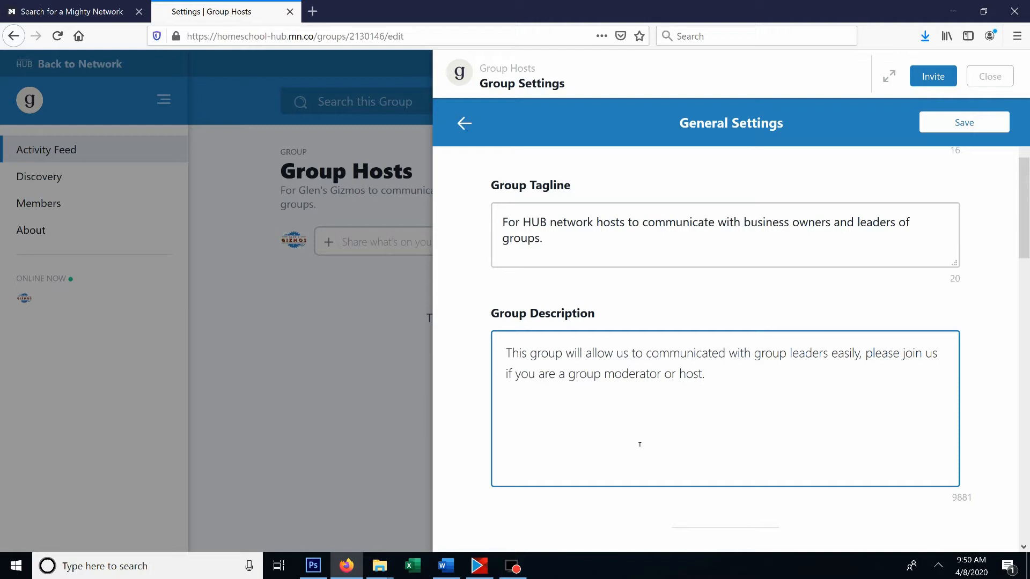
- Examine the remaining general settings, including the location choices, the group website field and the All Member Chat option
scroll(639, 444, down, 5)
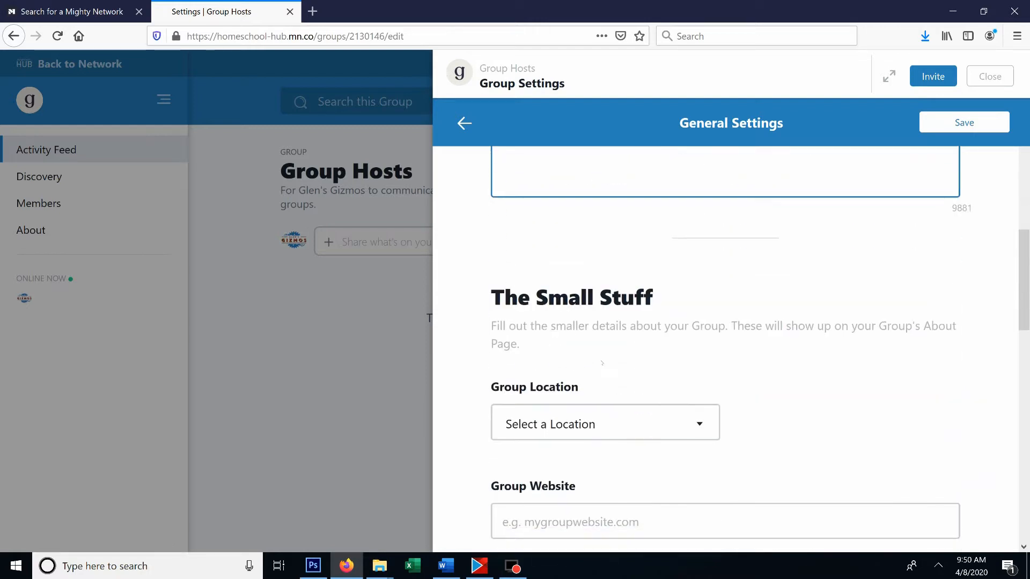
scroll(595, 349, down, 2)
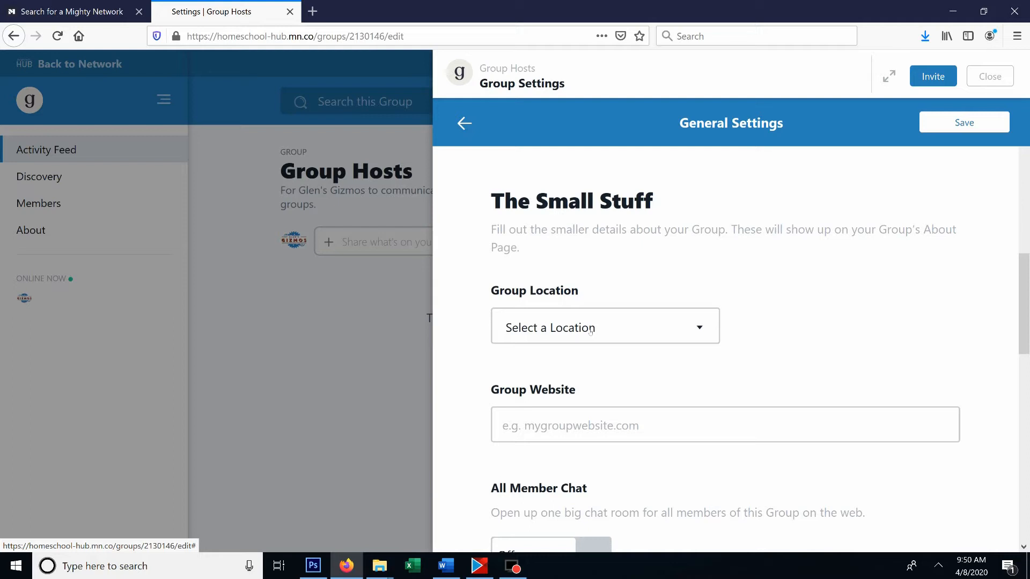
click(591, 329)
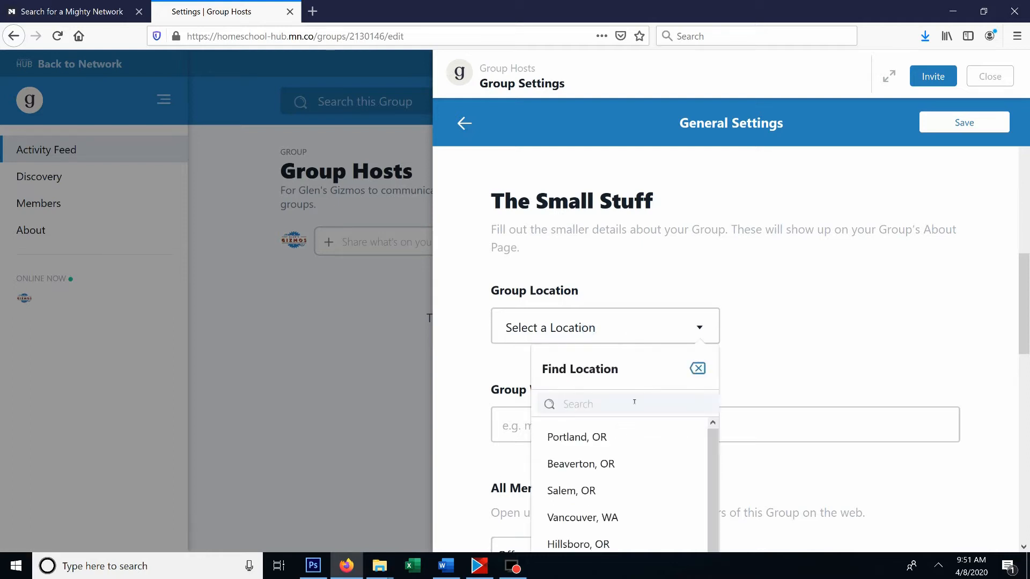
scroll(616, 492, down, 2)
scroll(616, 492, up, 2)
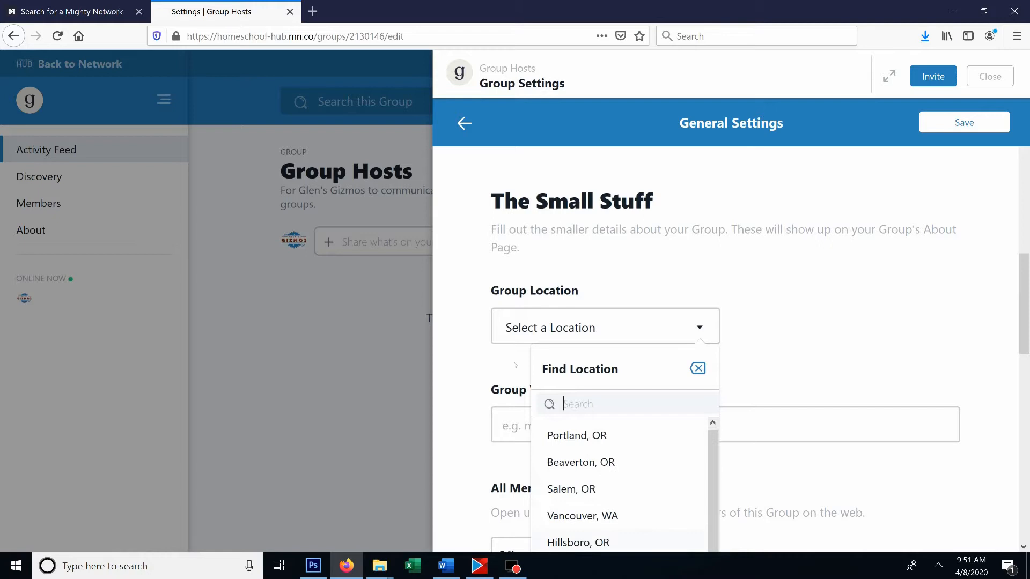
click(470, 339)
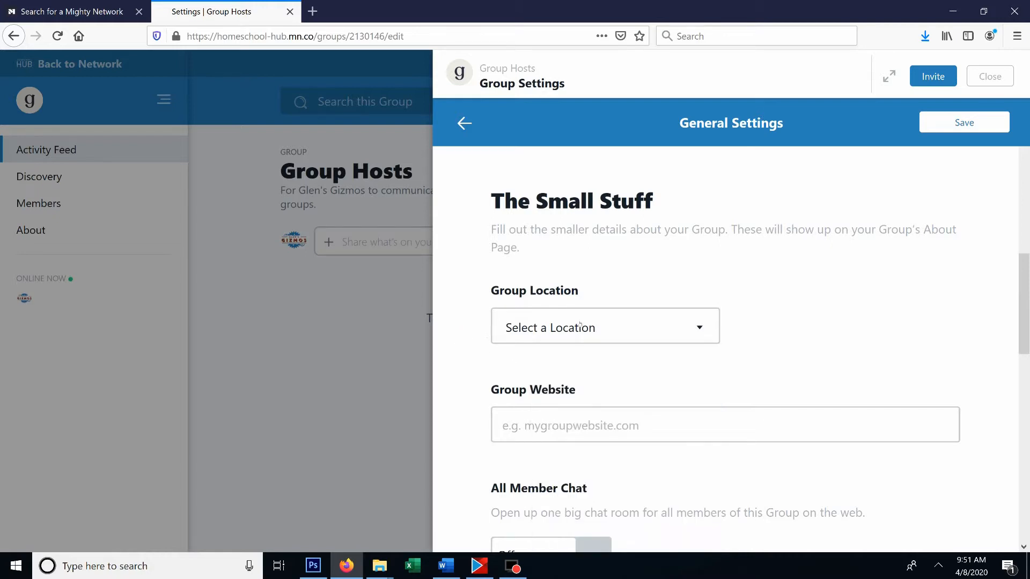
scroll(500, 296, down, 3)
click(527, 232)
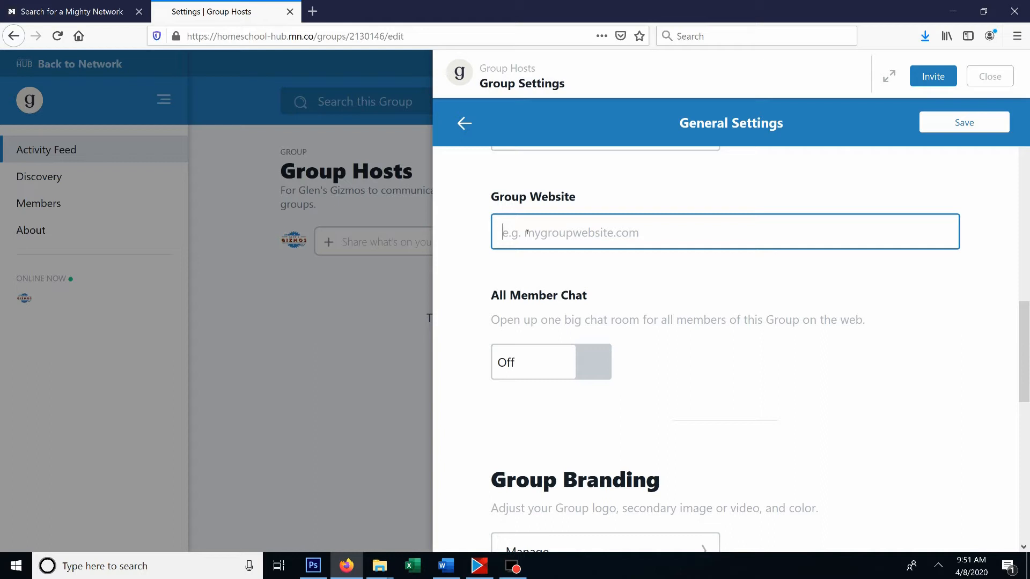
scroll(560, 281, down, 3)
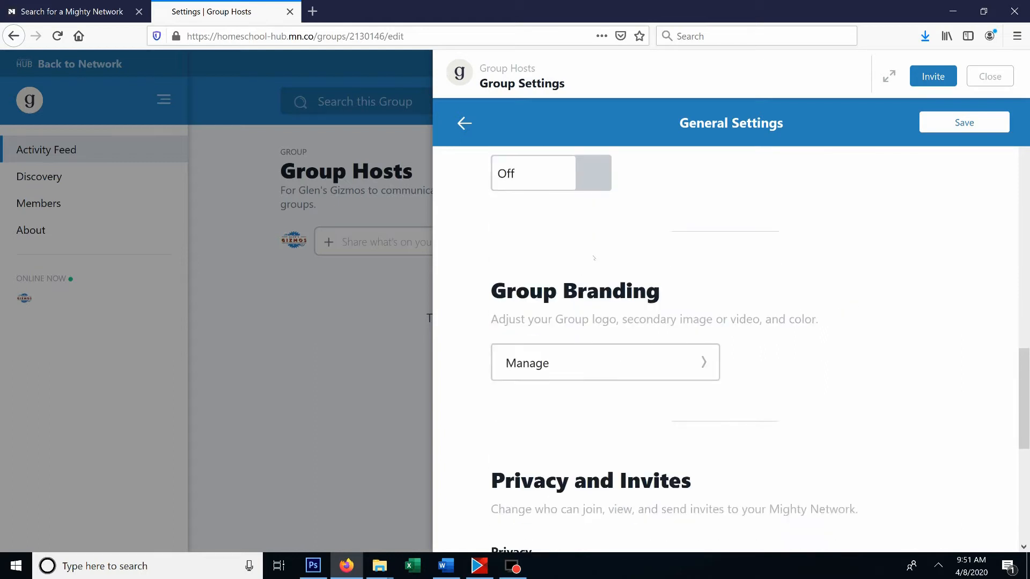
scroll(580, 224, up, 2)
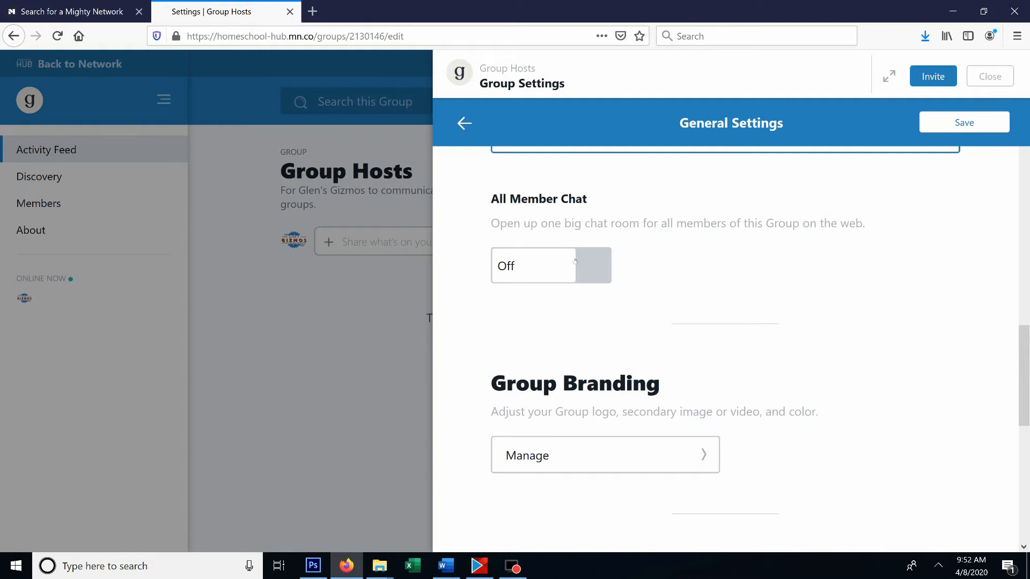
scroll(576, 261, down, 4)
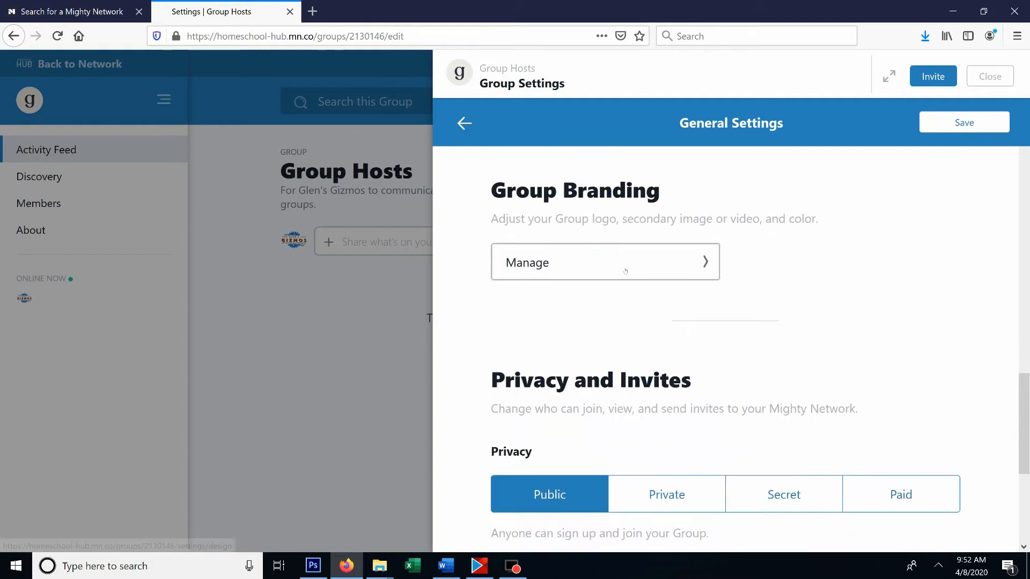
- Save the changed general settings and open the Group Branding settings
click(677, 255)
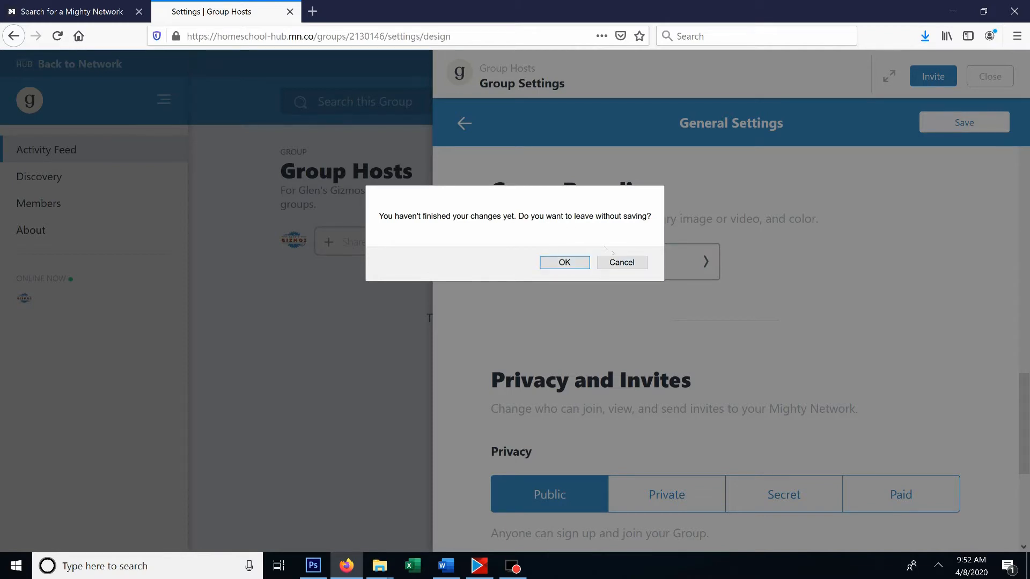
click(623, 262)
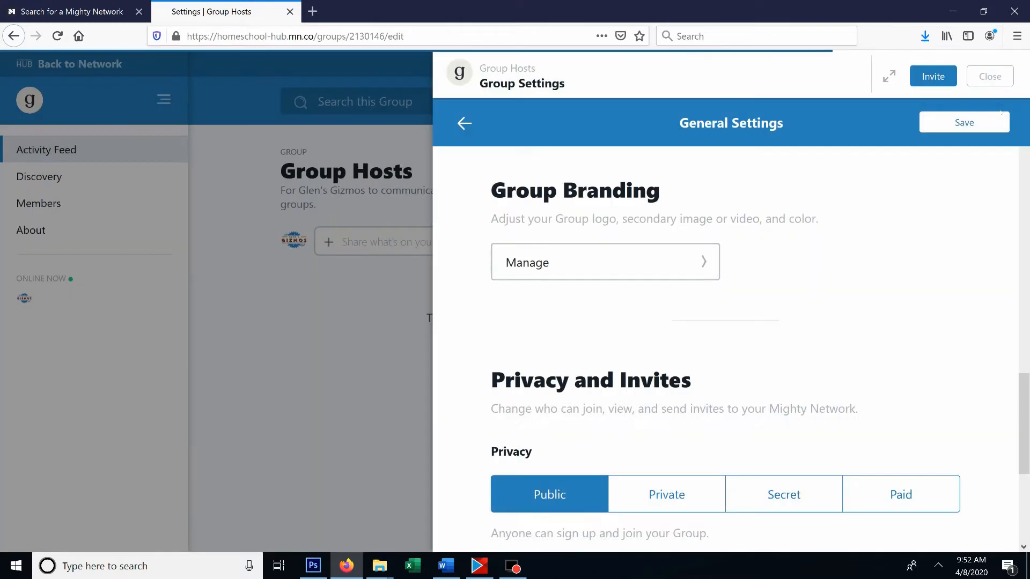
click(986, 122)
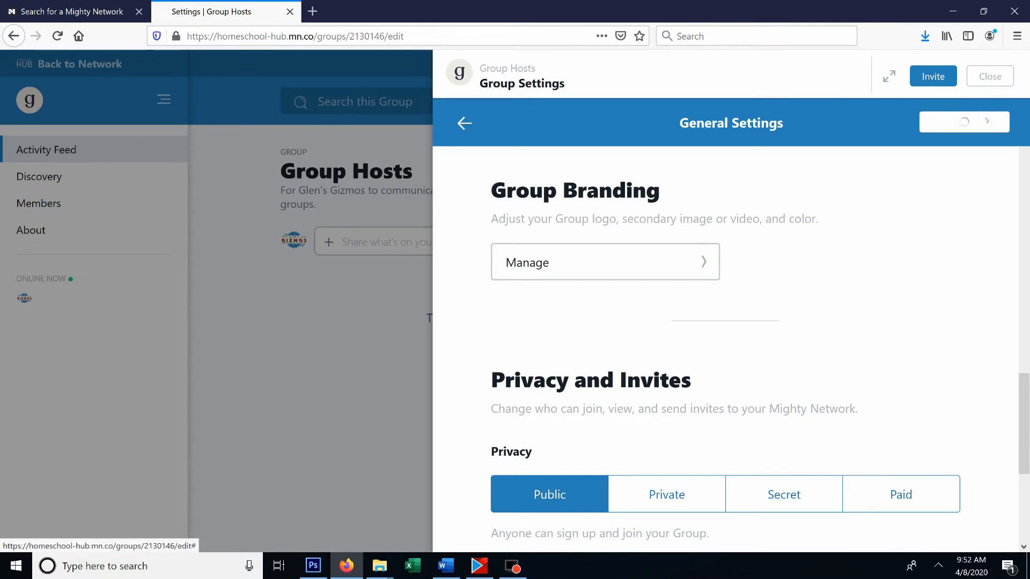
click(622, 267)
scroll(685, 229, up, 10)
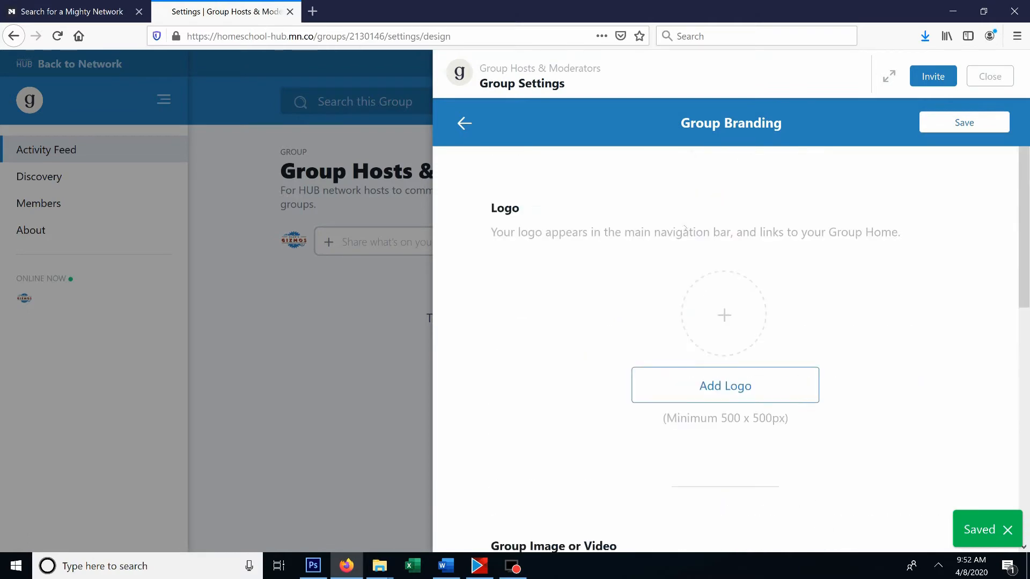
- Add the image 95-952917_group-composition-clipart from the Desktop's Tutorials > Groups folder as the group logo
click(726, 386)
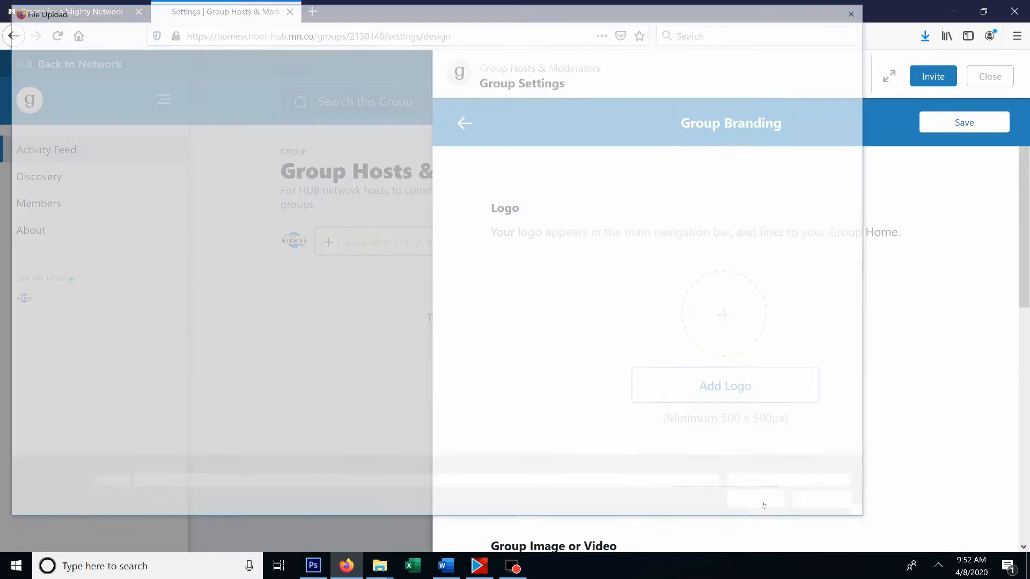
click(316, 301)
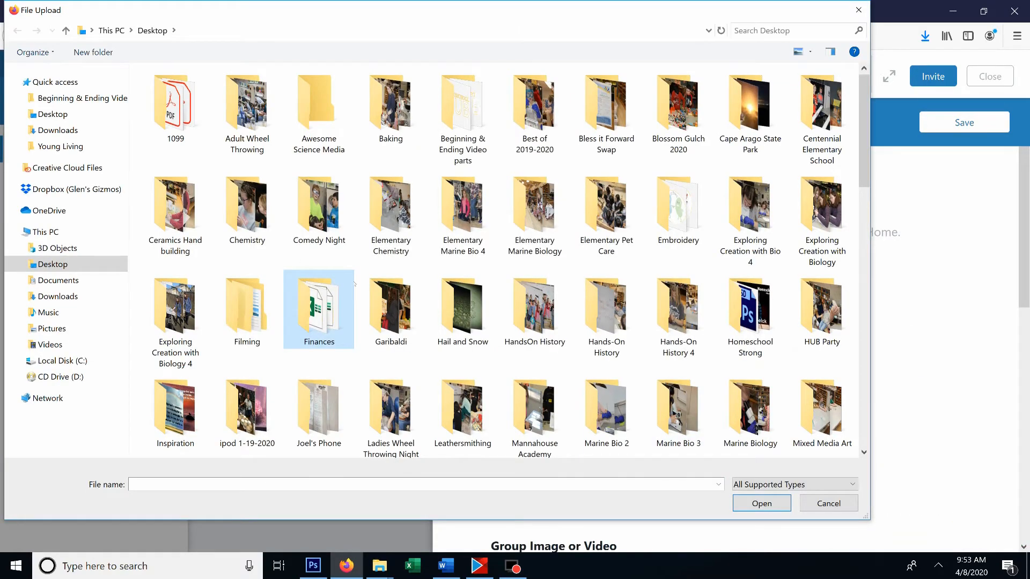
scroll(354, 285, down, 5)
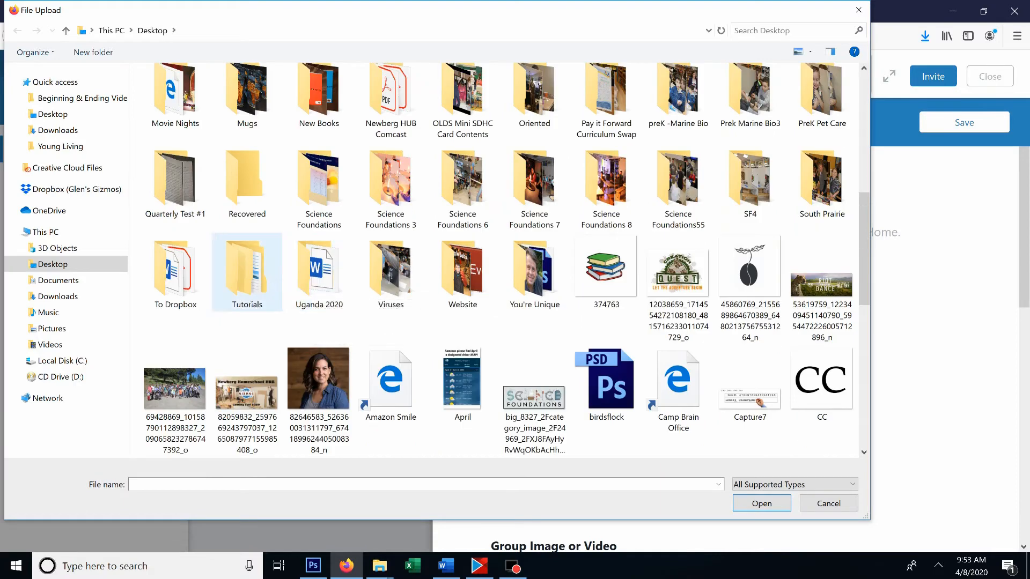
double_click(240, 251)
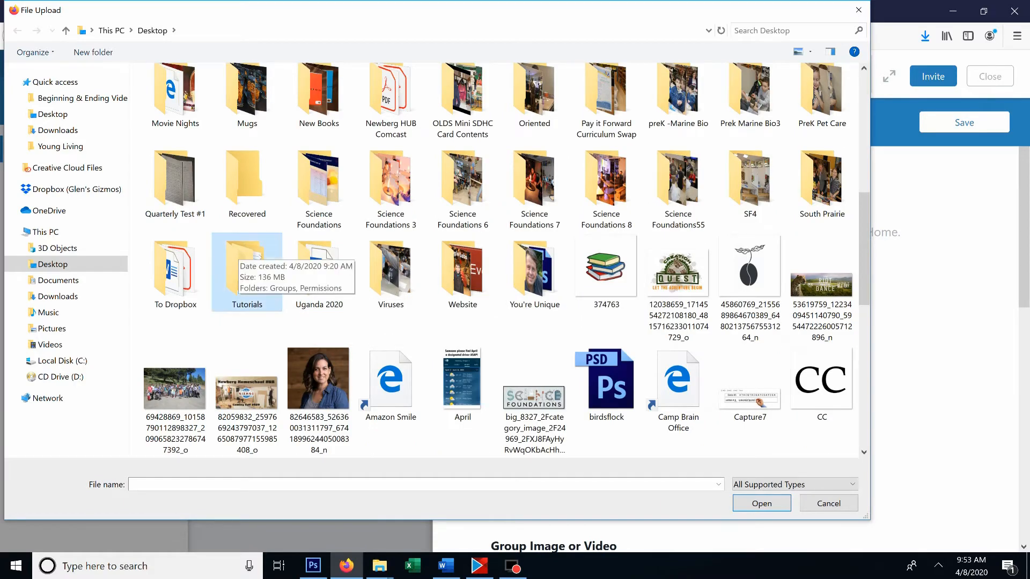
click(194, 94)
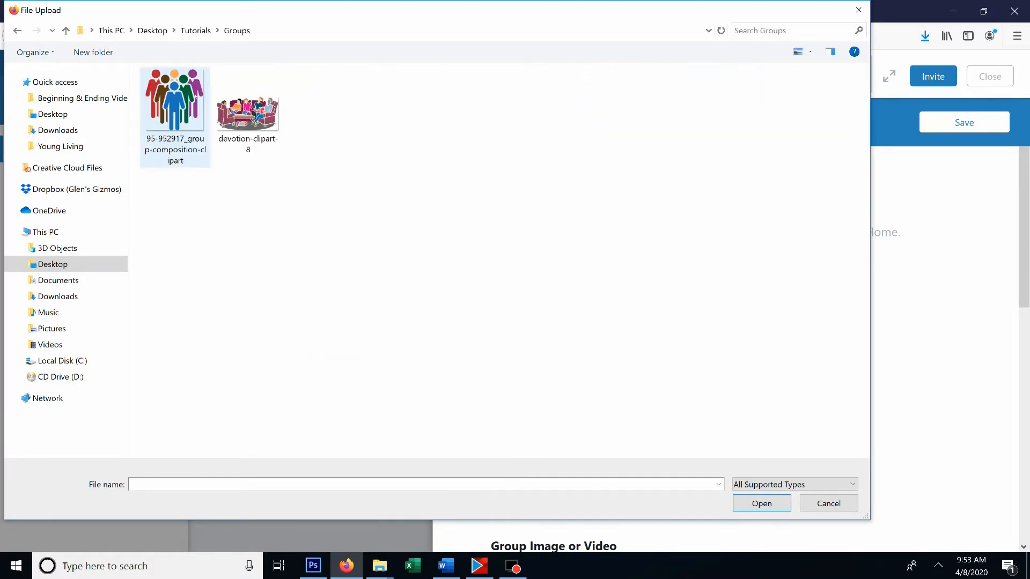
double_click(174, 107)
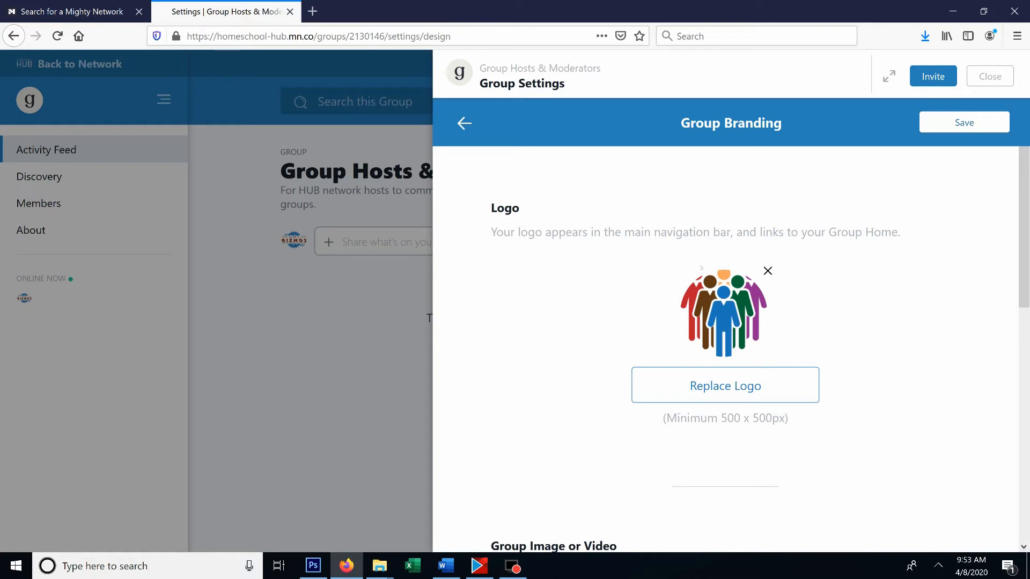
- Add devotion-clipart-8 as the group's secondary image and save it
scroll(778, 304, down, 4)
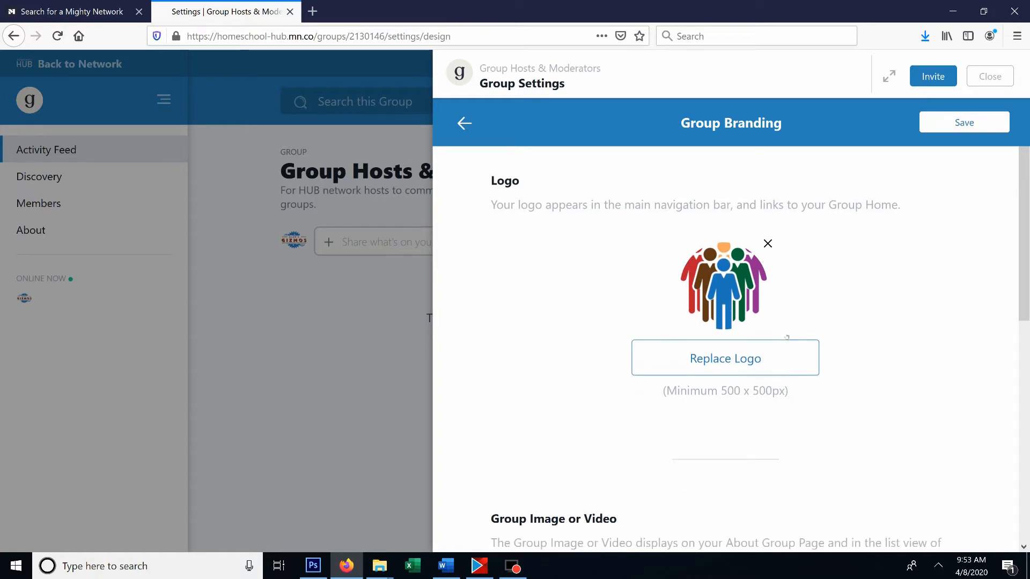
scroll(770, 342, down, 2)
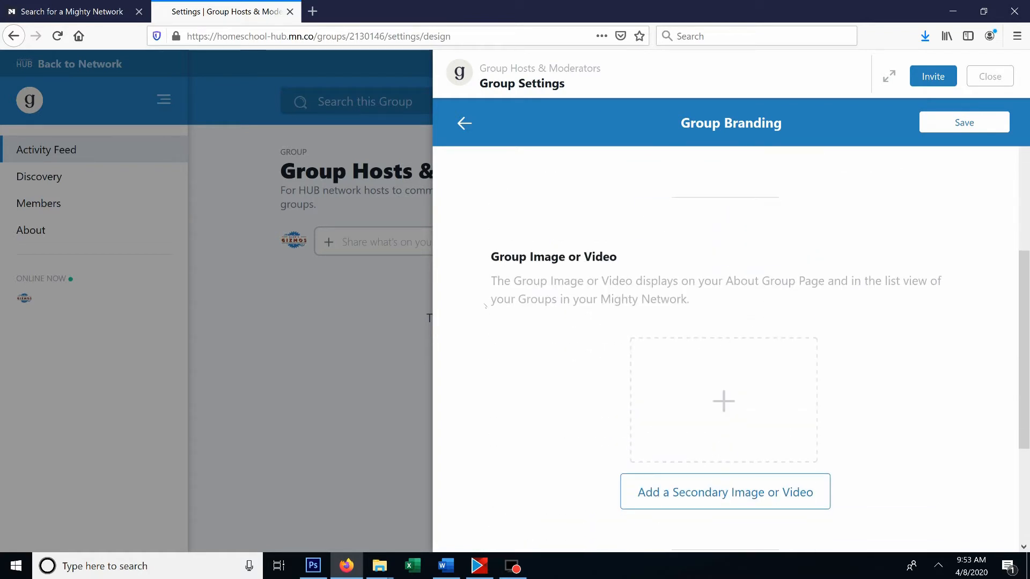
scroll(663, 391, down, 2)
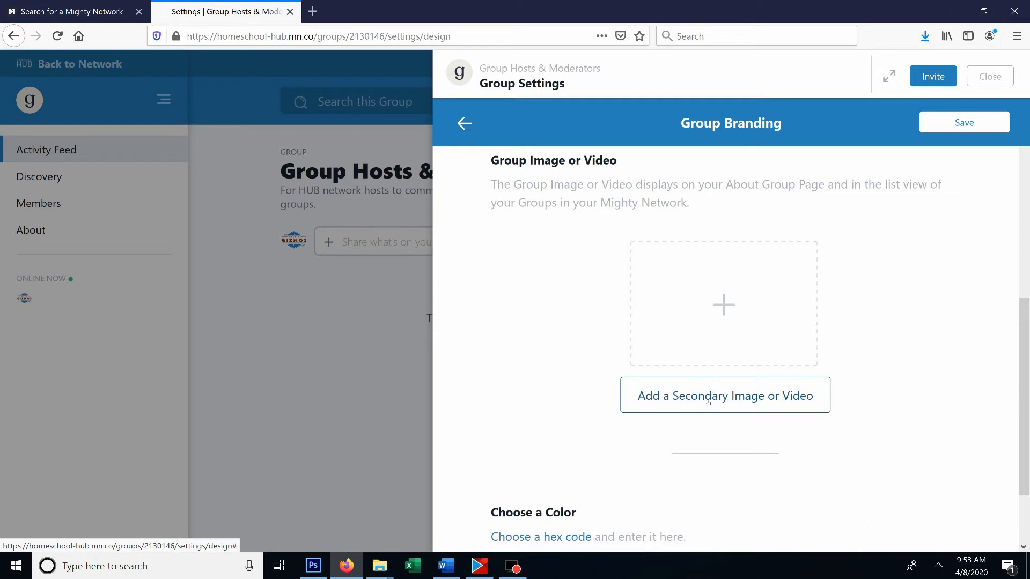
click(708, 402)
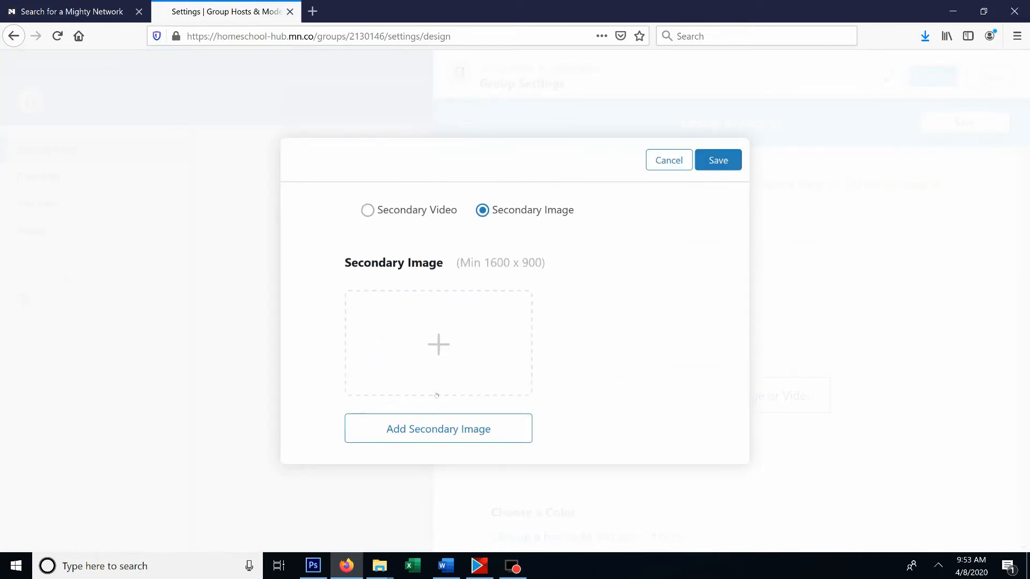
click(454, 431)
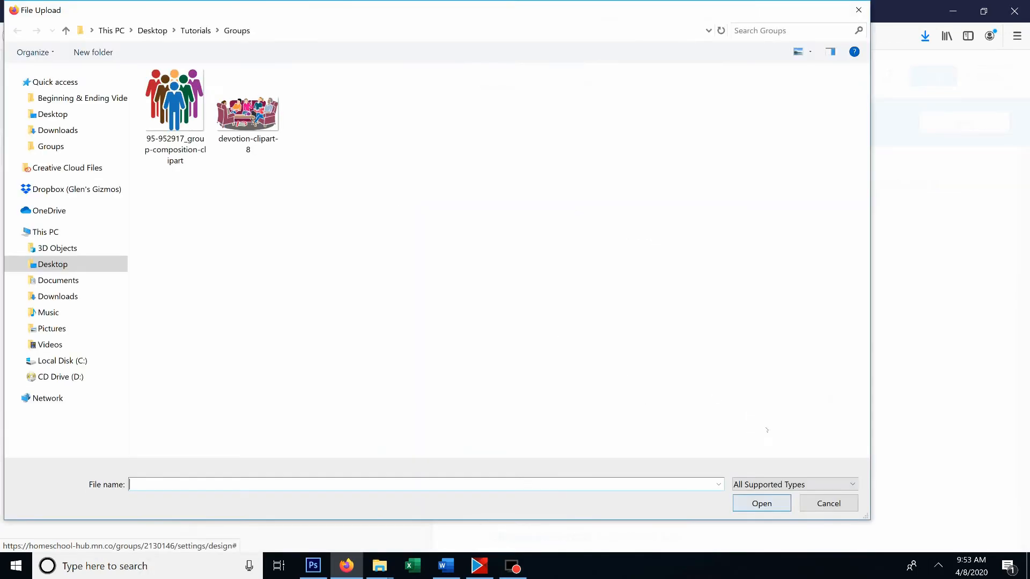
click(248, 116)
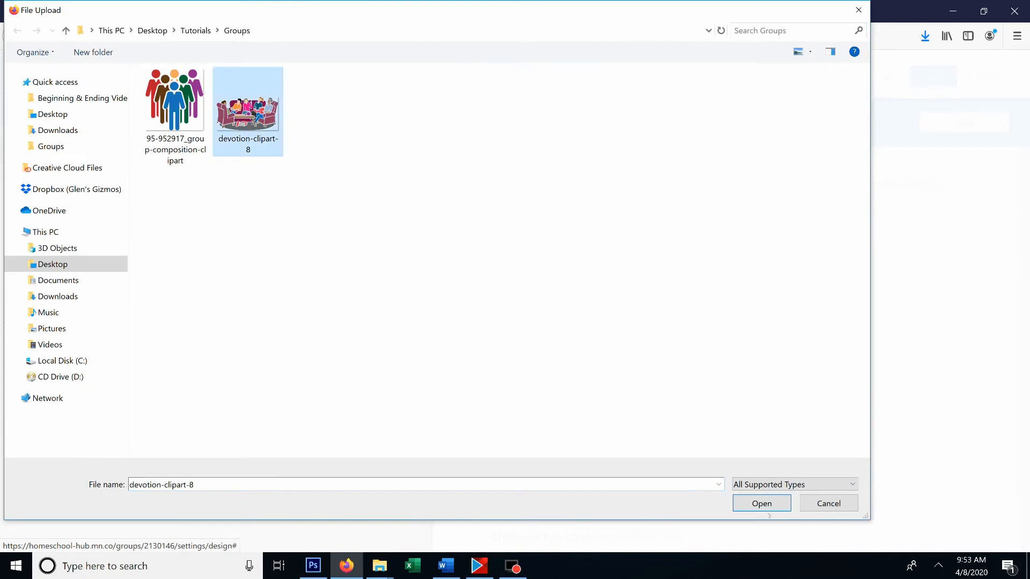
click(766, 507)
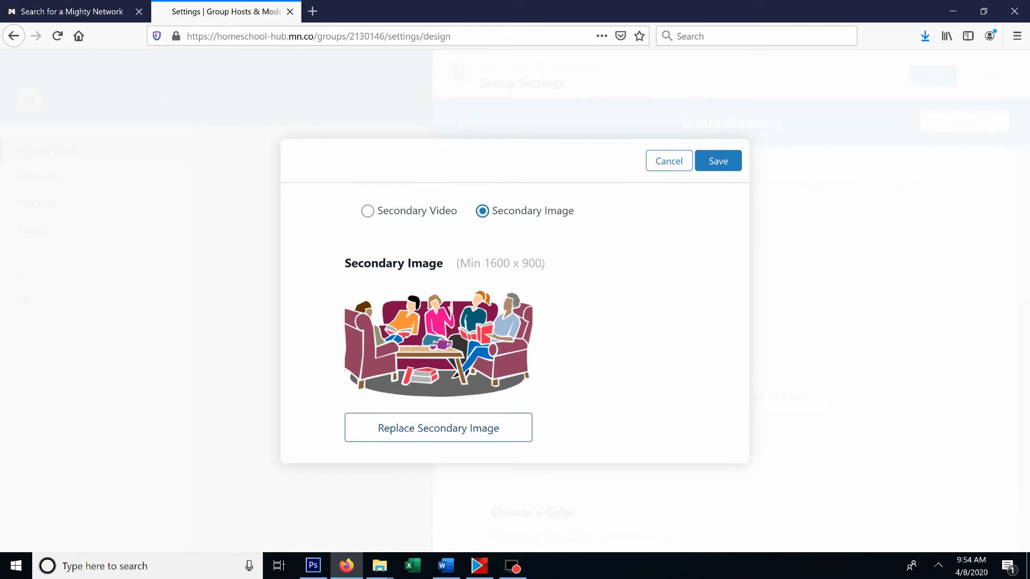
click(718, 161)
- Open the hex code palettes for the group color and copy Vanadyl Blue from the British Palette
scroll(887, 348, down, 2)
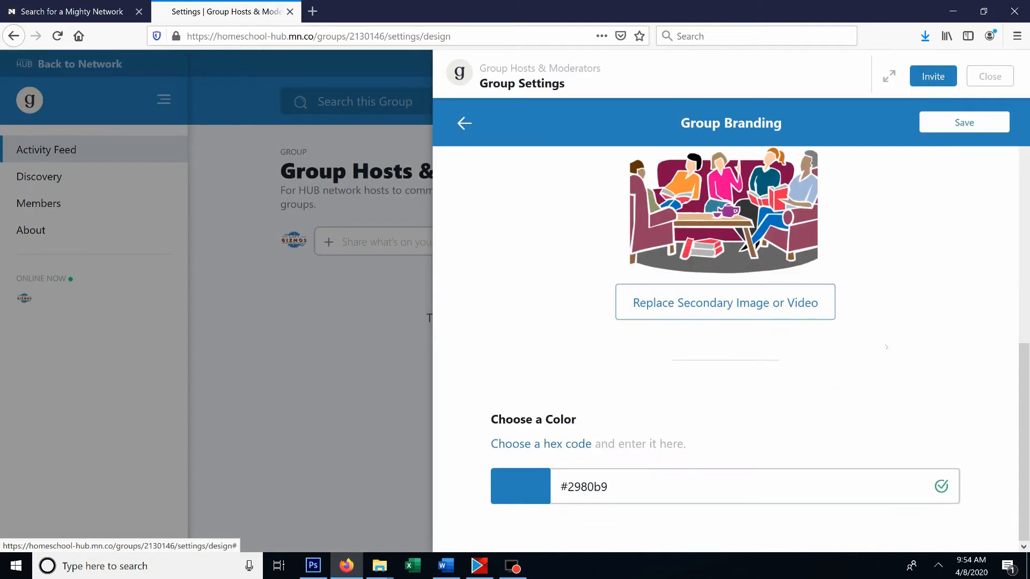
click(625, 495)
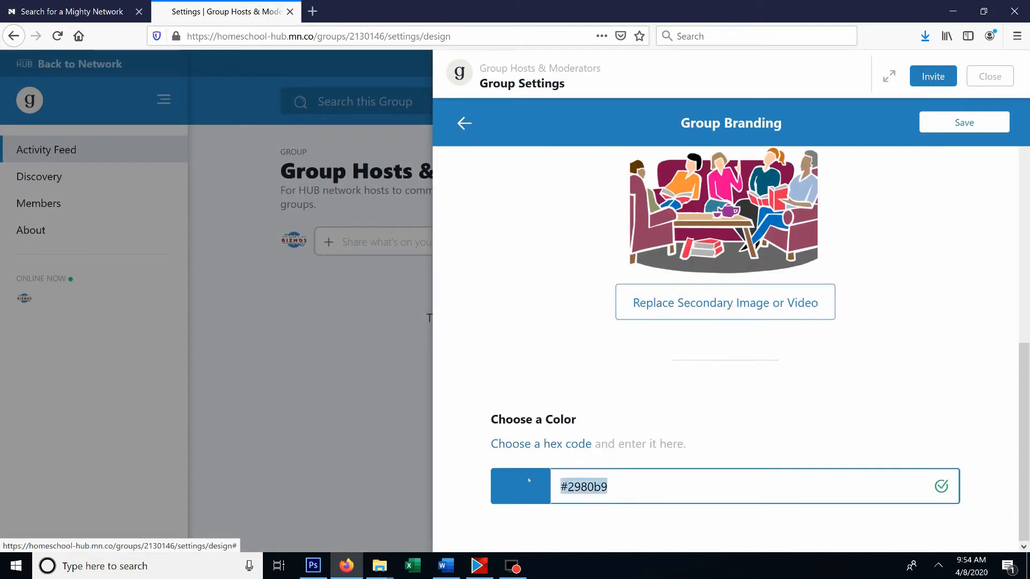
click(570, 448)
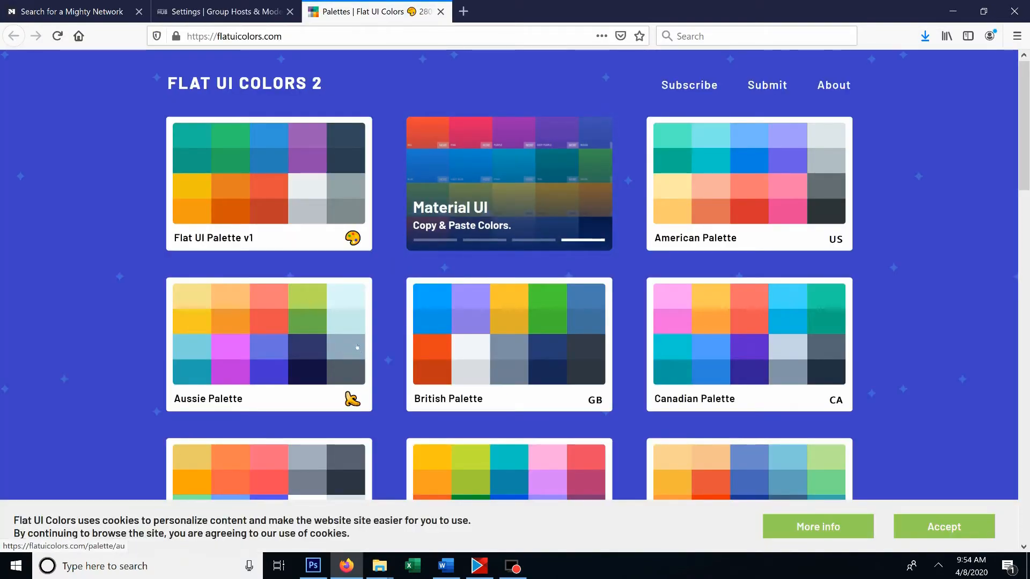
click(428, 361)
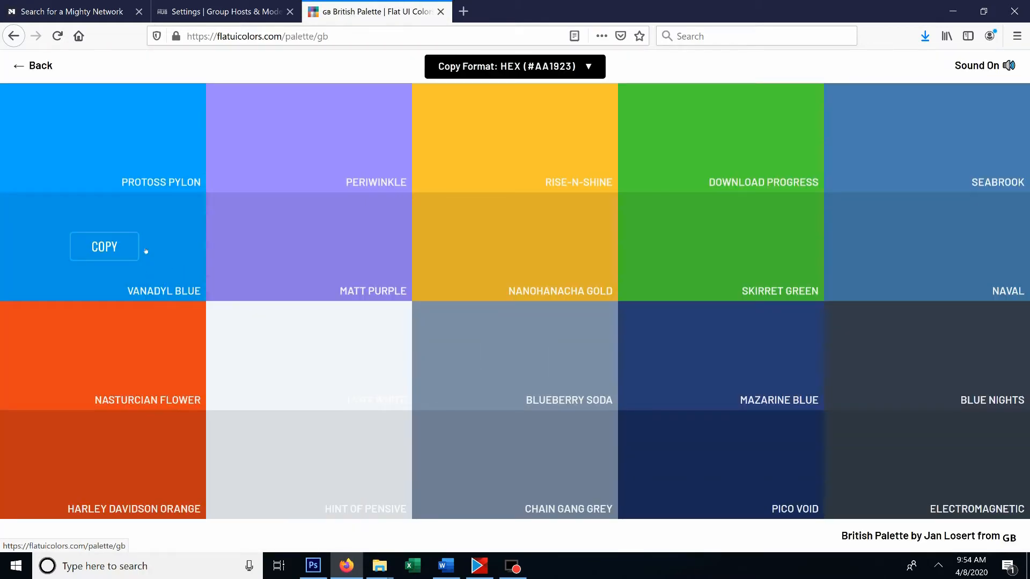
click(107, 247)
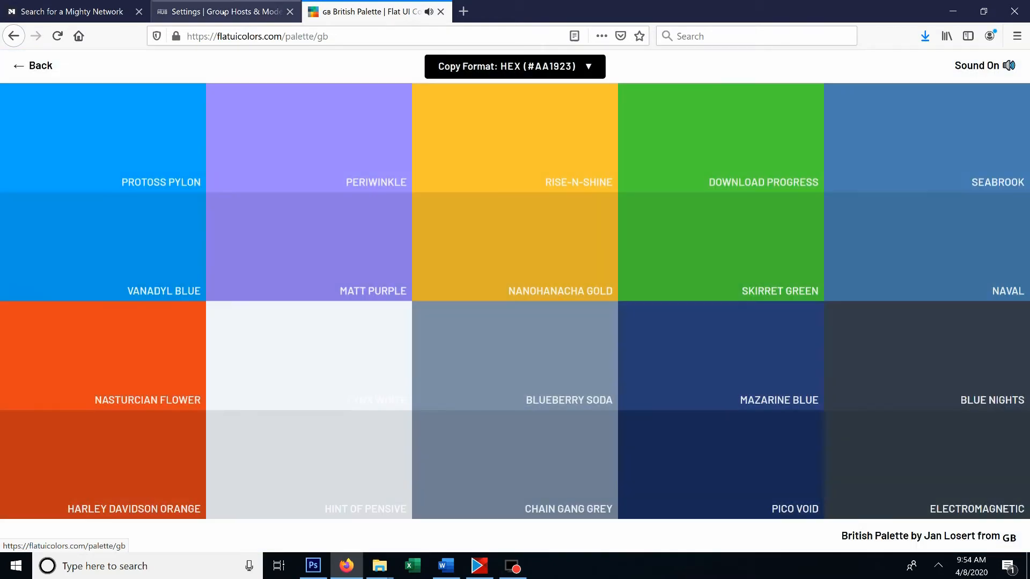
- Return to the Group Branding settings, replace the group color with the copied #0097e6 and save the branding
click(224, 12)
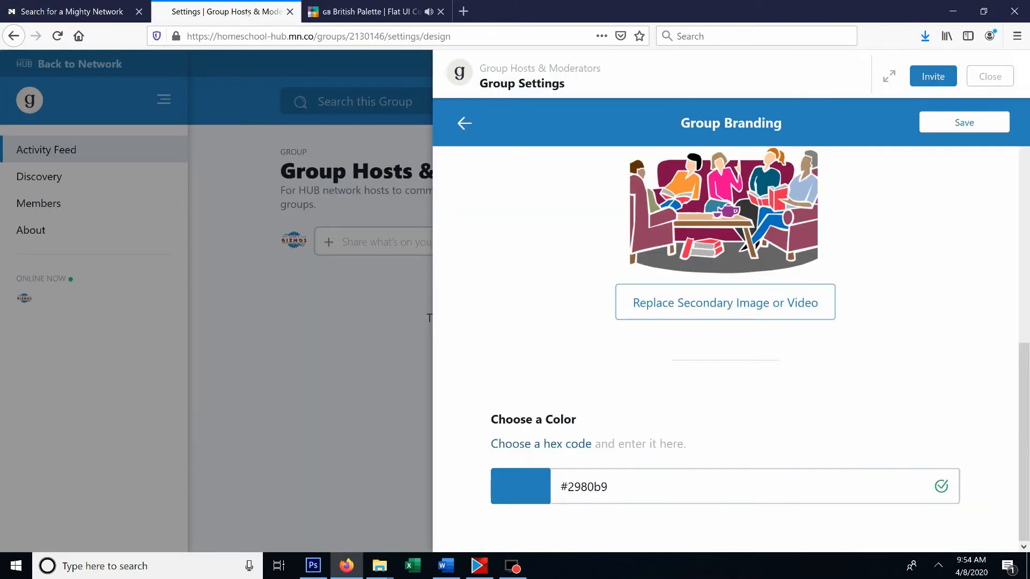
triple_click(625, 489)
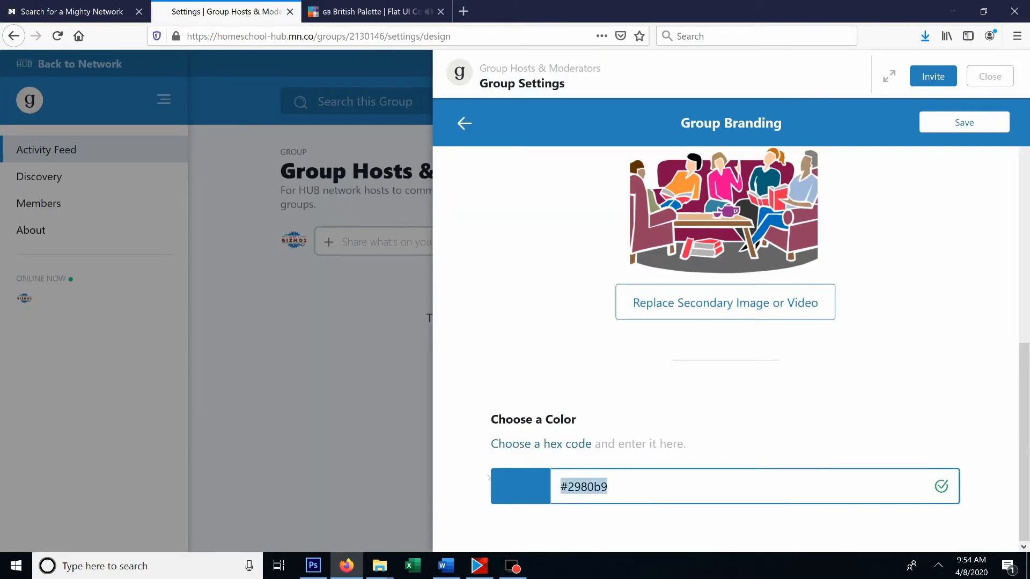
text(#0097e6)
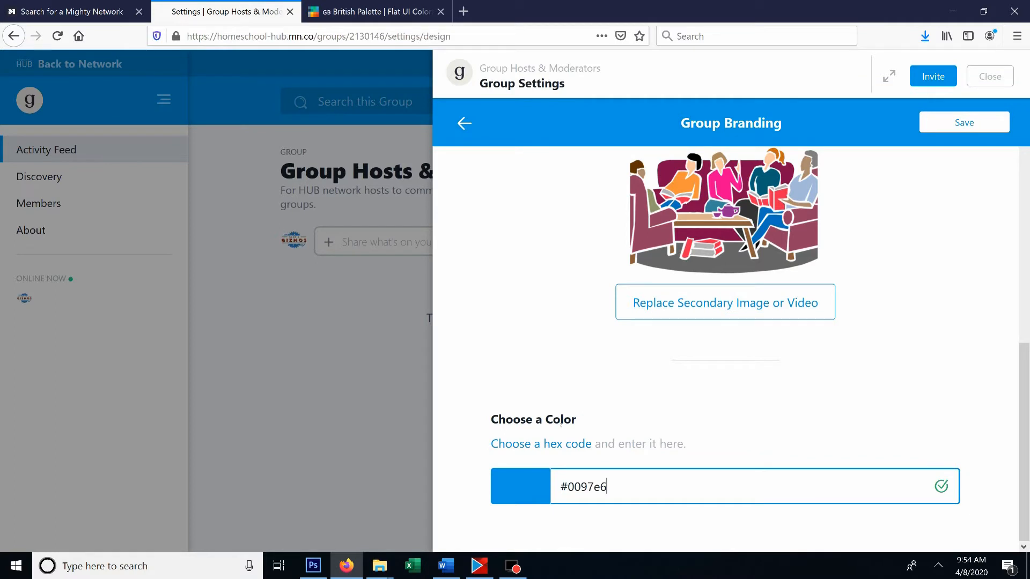
click(964, 122)
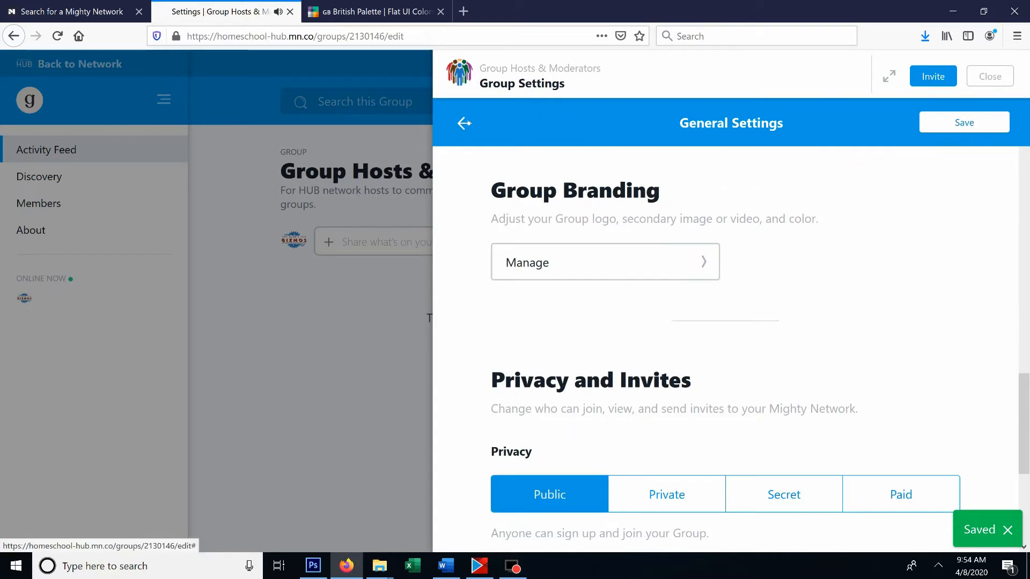
- Try the Private and Secret privacy options for the group under Privacy and Invites
scroll(602, 318, down, 1)
scroll(602, 318, down, 3)
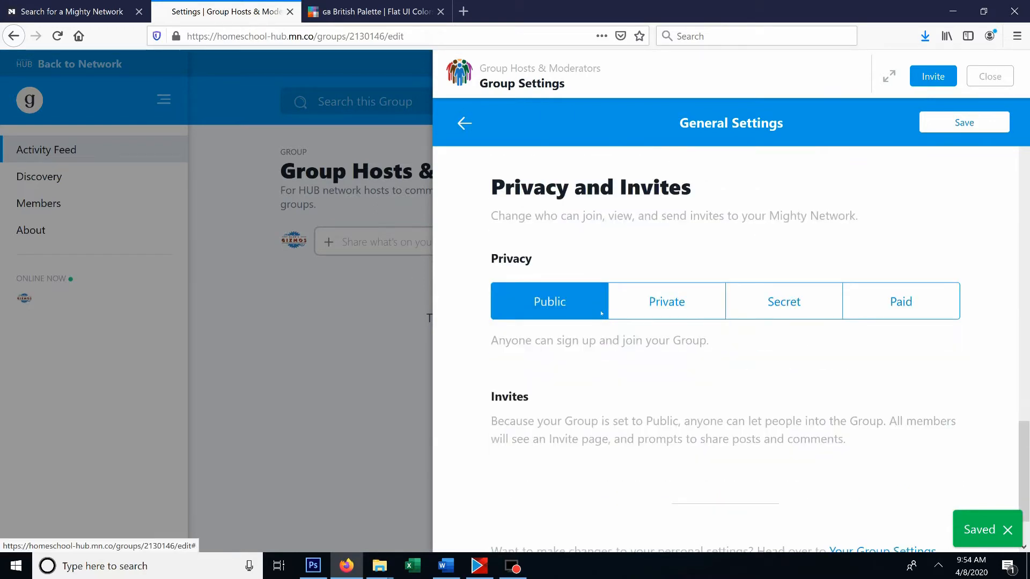
scroll(602, 314, up, 2)
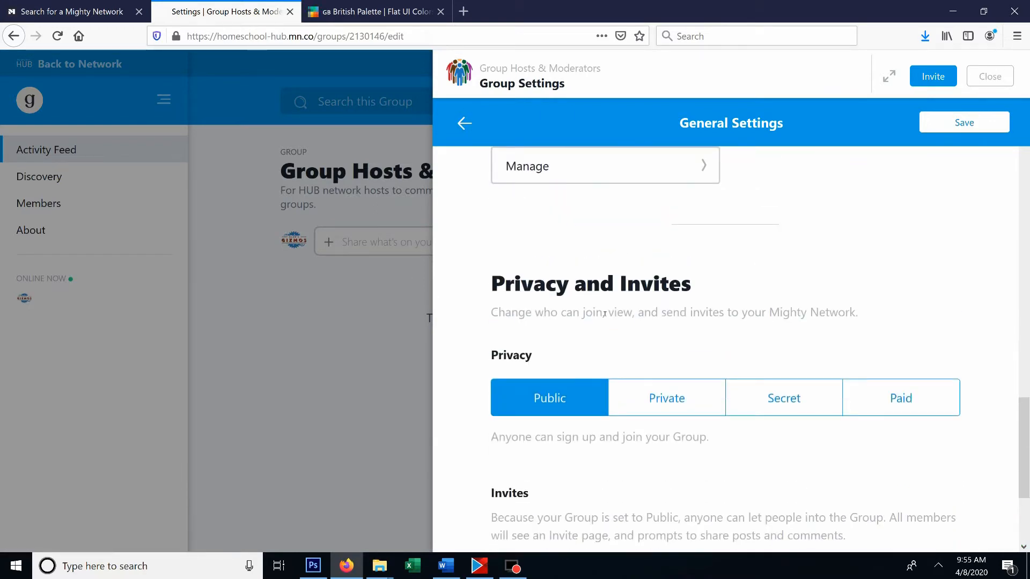
scroll(613, 347, down, 2)
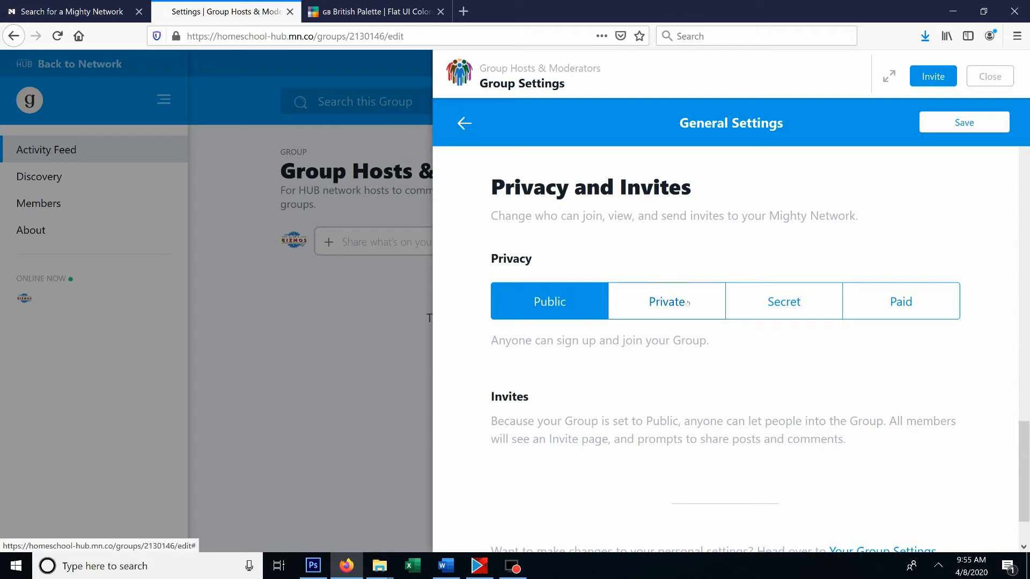
click(658, 305)
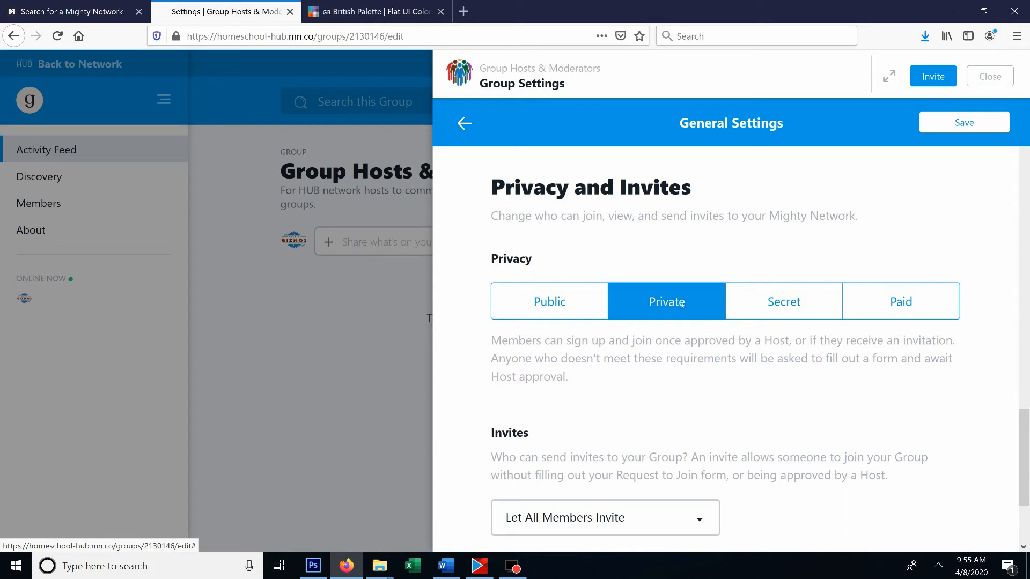
click(786, 302)
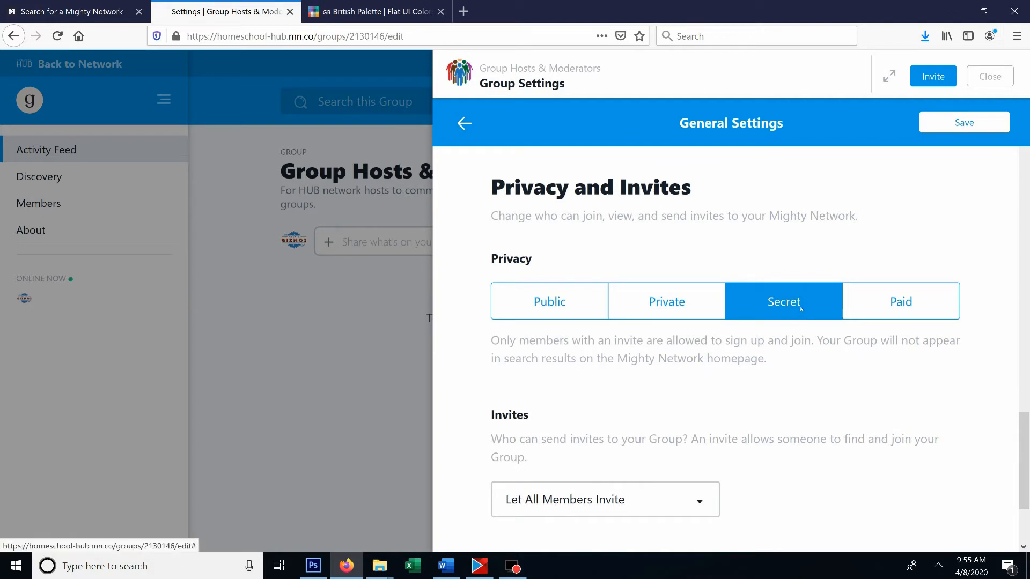
- View the choices for who can send invites and set the group privacy back to Public
scroll(797, 317, down, 4)
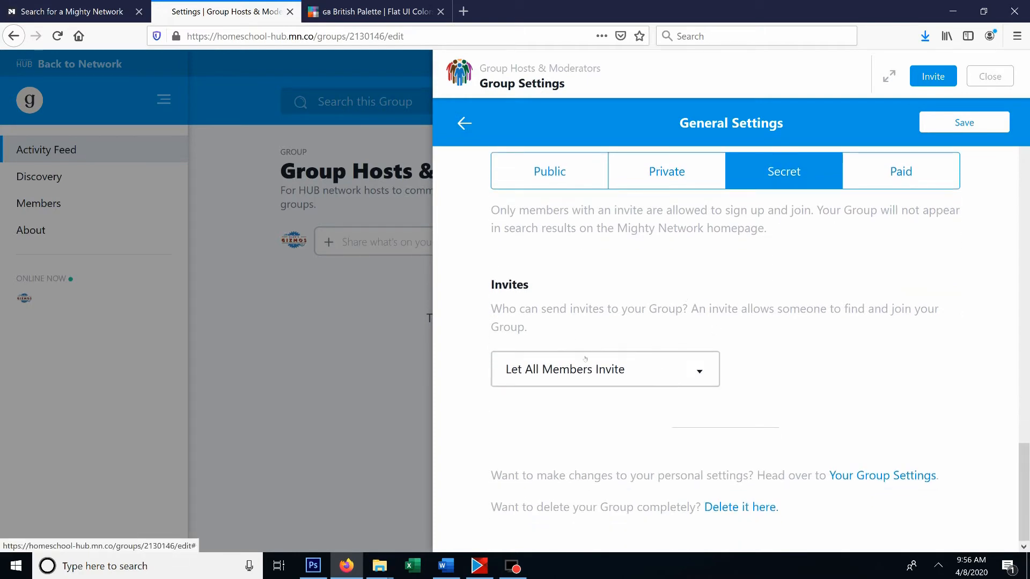
click(657, 369)
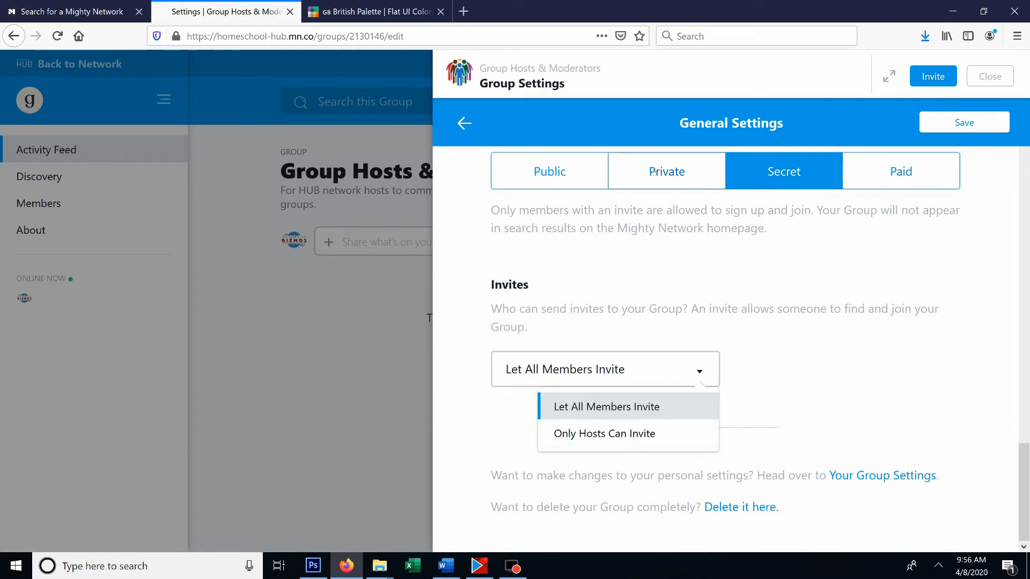
click(621, 184)
click(549, 172)
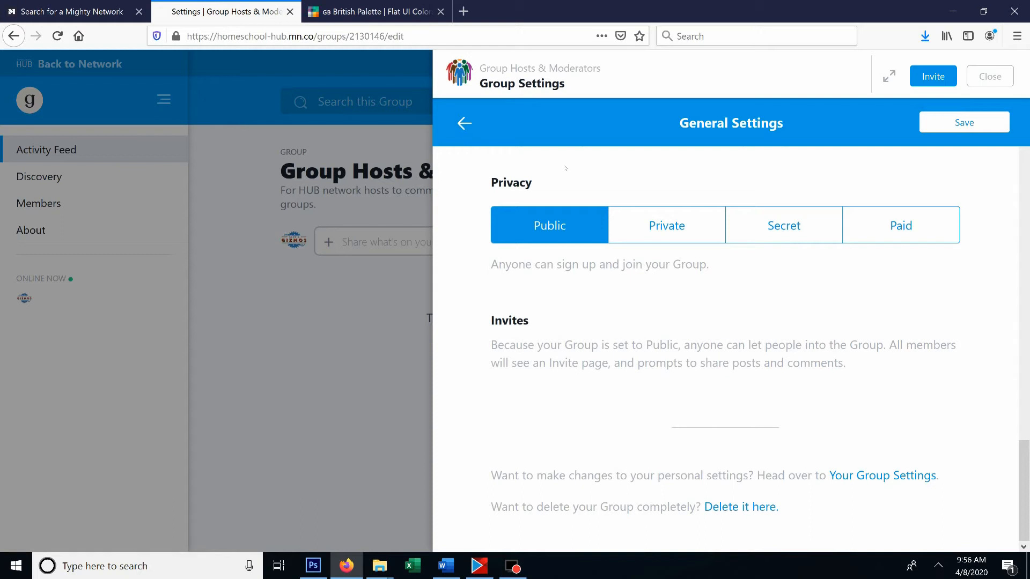
- Return to the group's activity feed and examine the video and photo options of a new post, cancelling the file upload
click(465, 123)
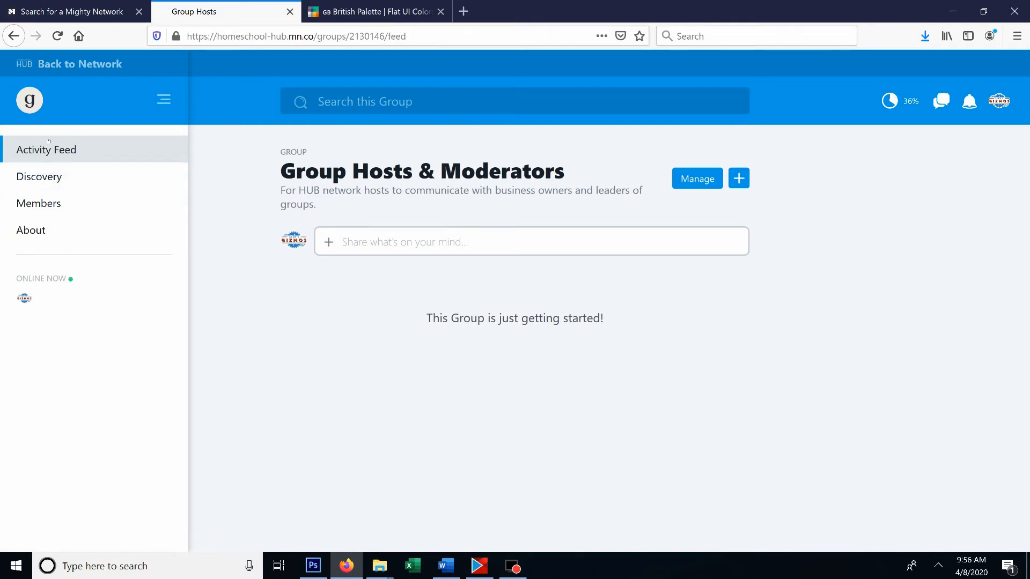
click(364, 244)
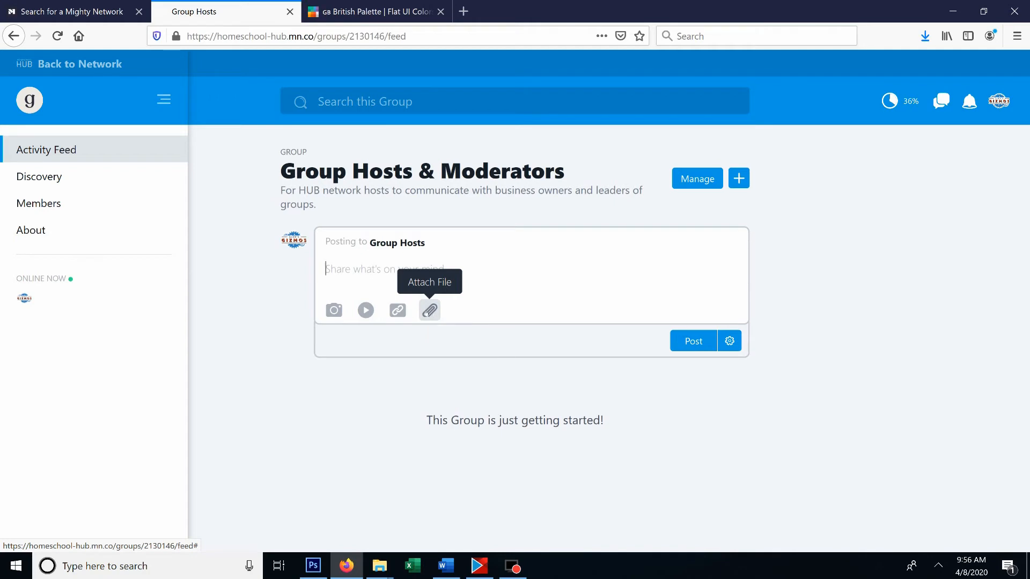
click(365, 311)
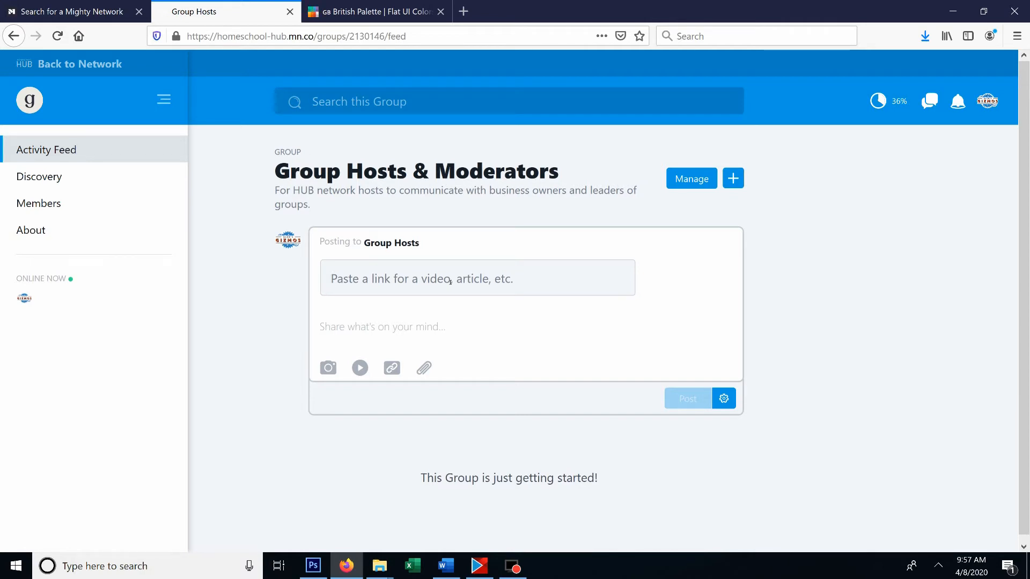
click(329, 368)
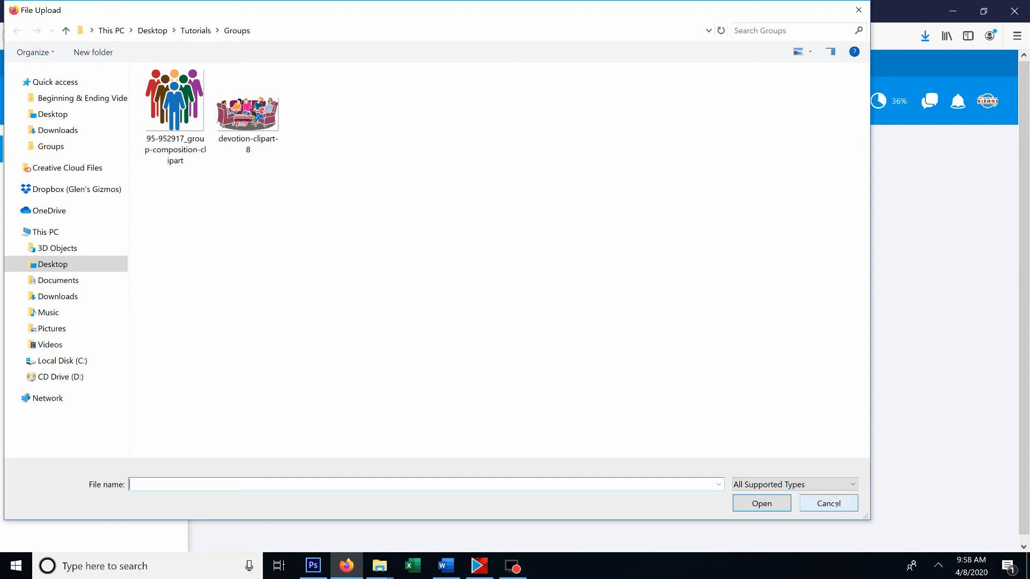
click(829, 504)
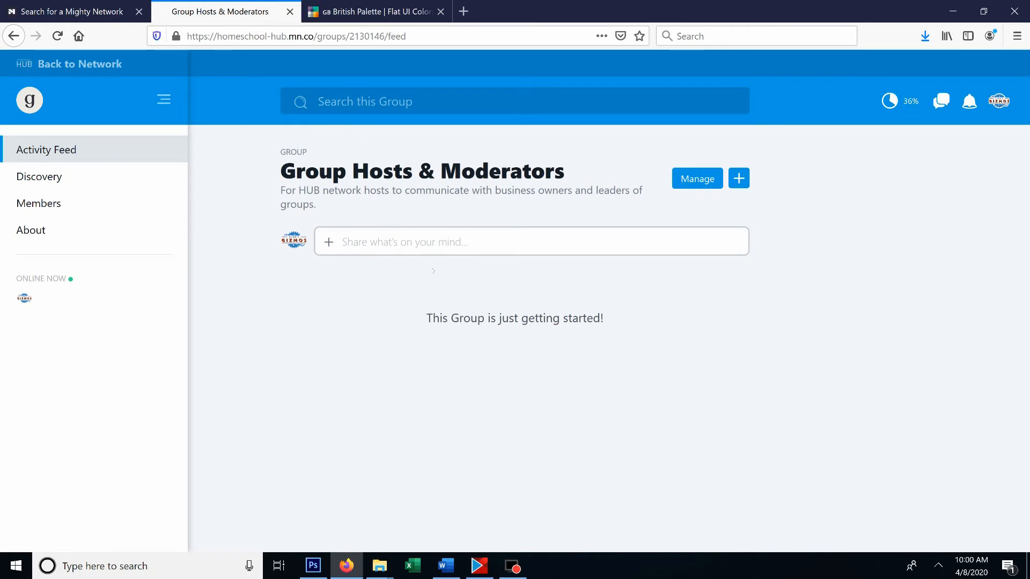
- Post "Welcome, glad you are here!" to the group's activity feed without notifying the members
click(428, 243)
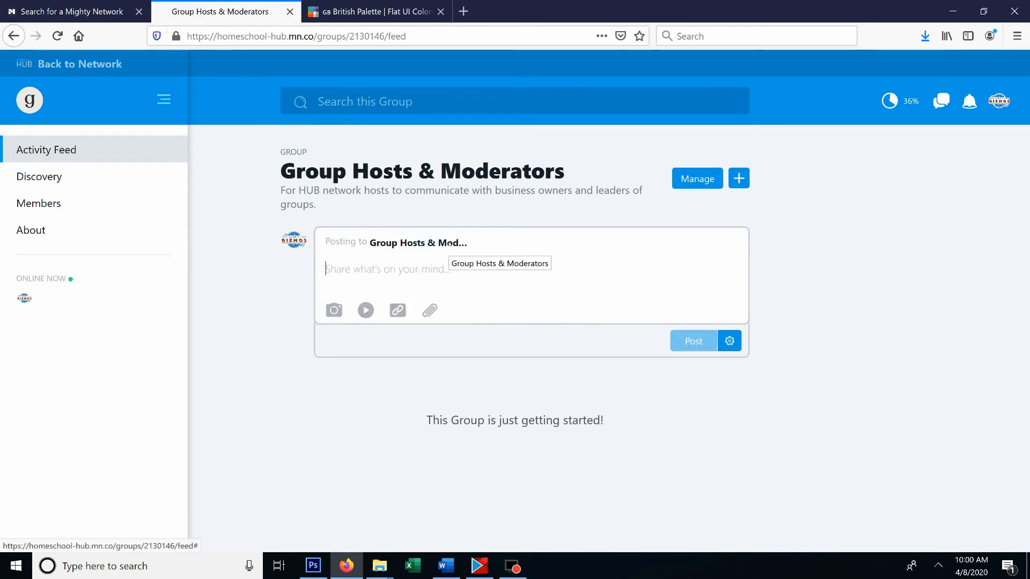
text(Welcome,)
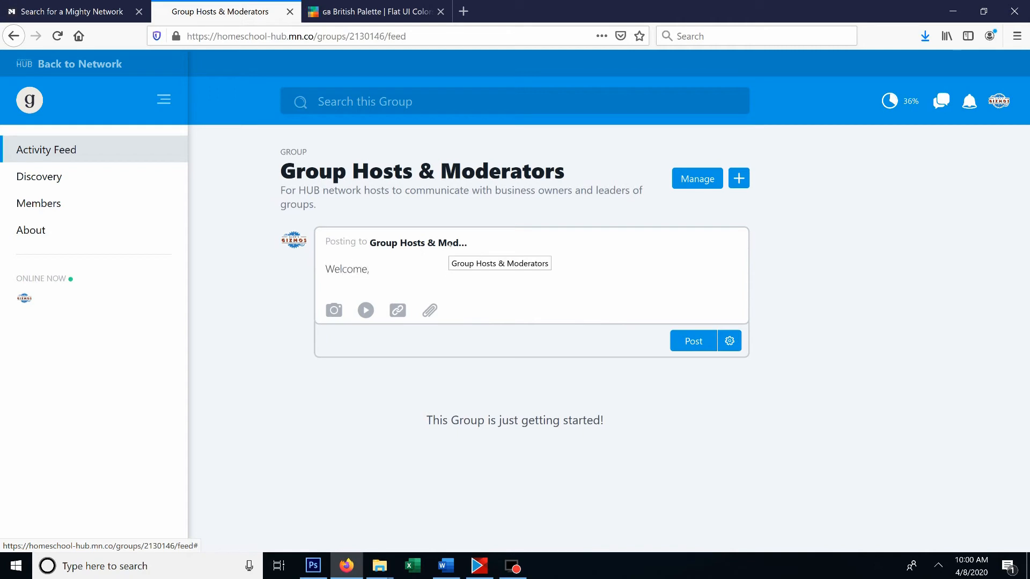
text( glad you are here!)
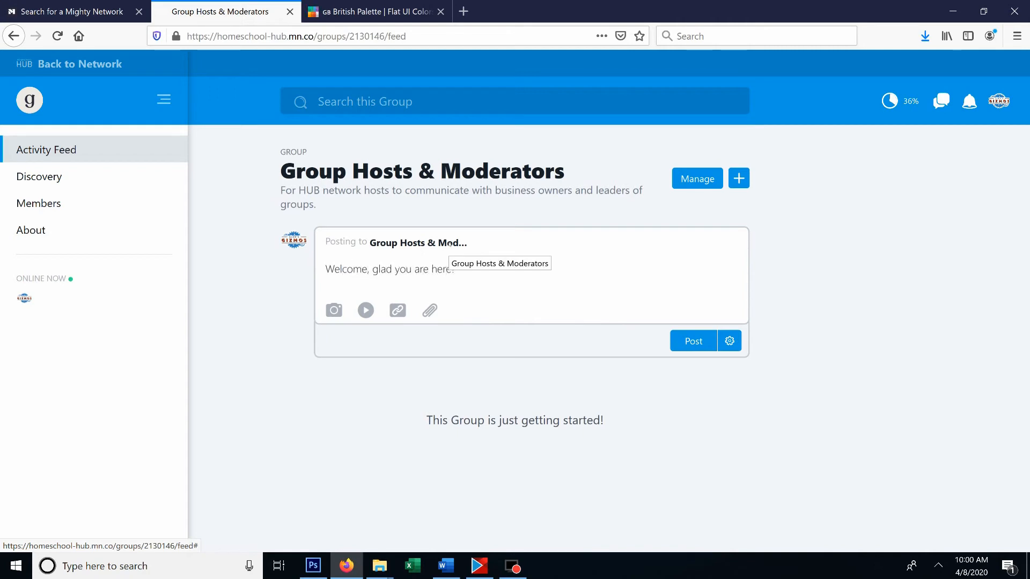
click(683, 342)
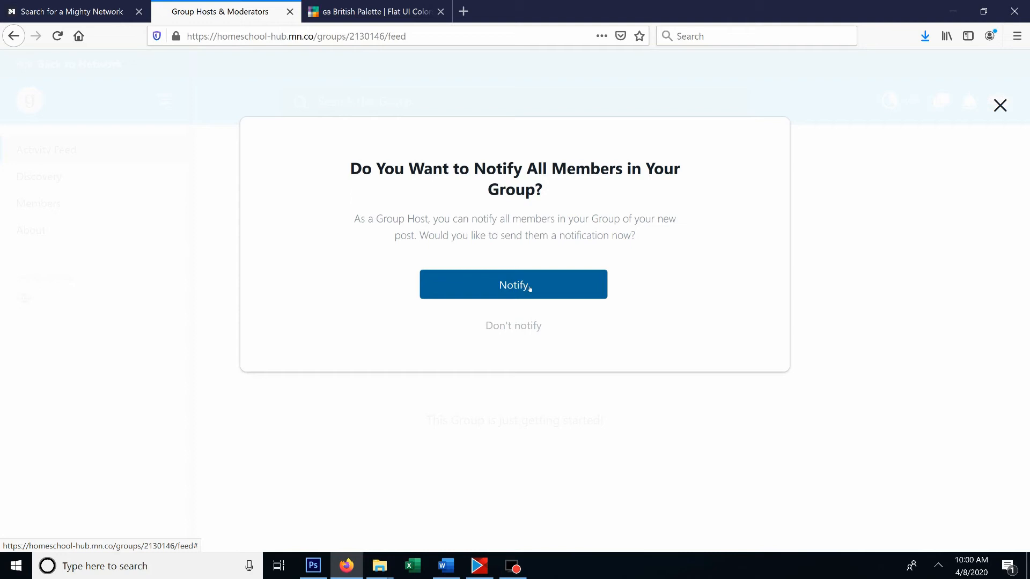
click(530, 325)
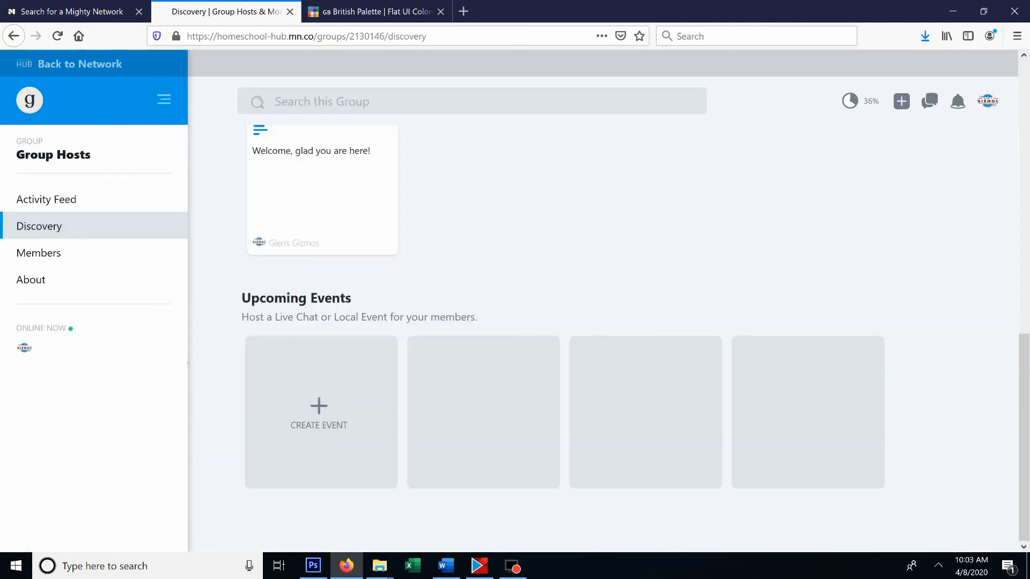
- Change the group role of the second member in the group's Top members list to Group Host
click(78, 257)
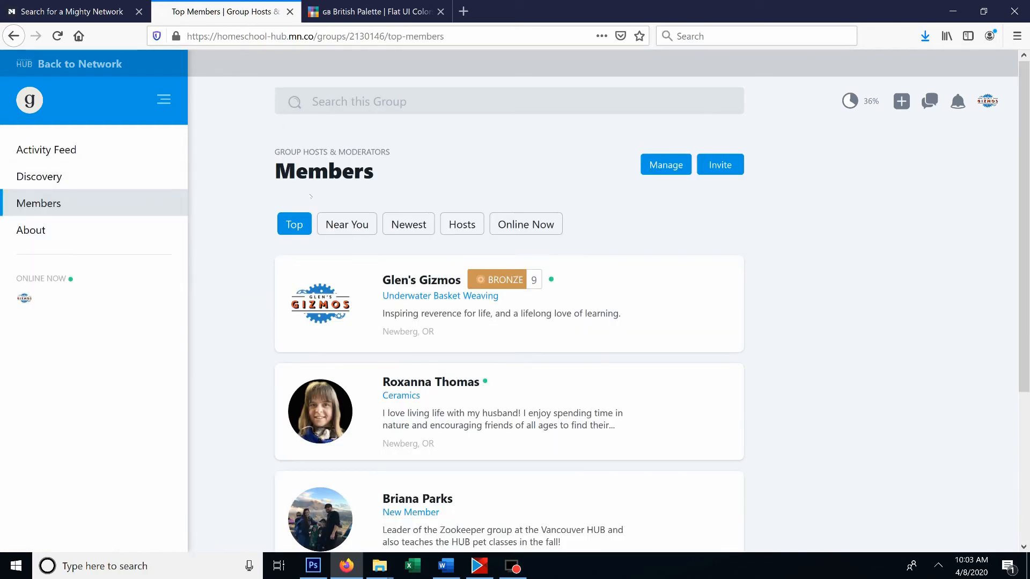
scroll(349, 262, down, 3)
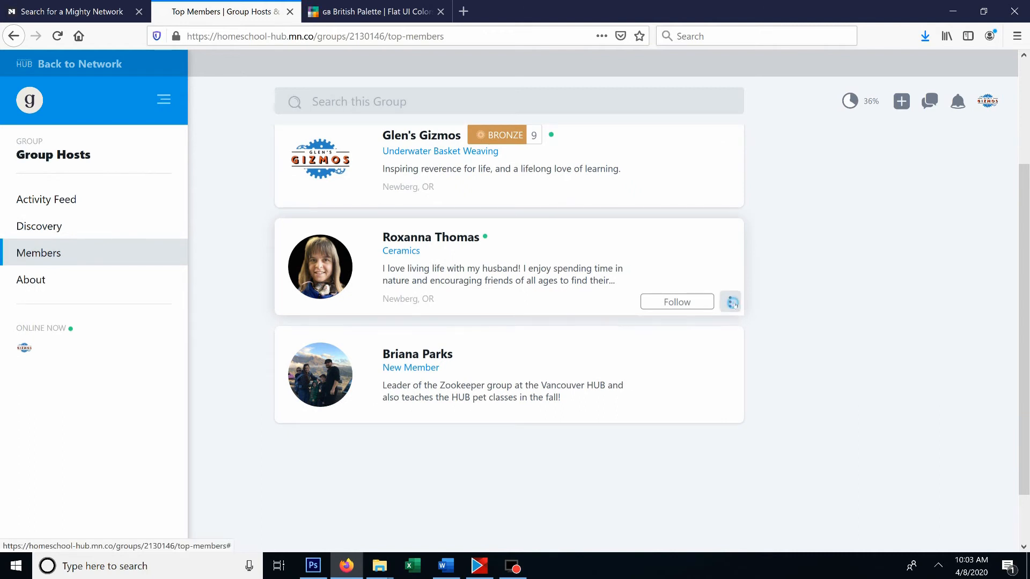
click(730, 302)
scroll(715, 364, down, 2)
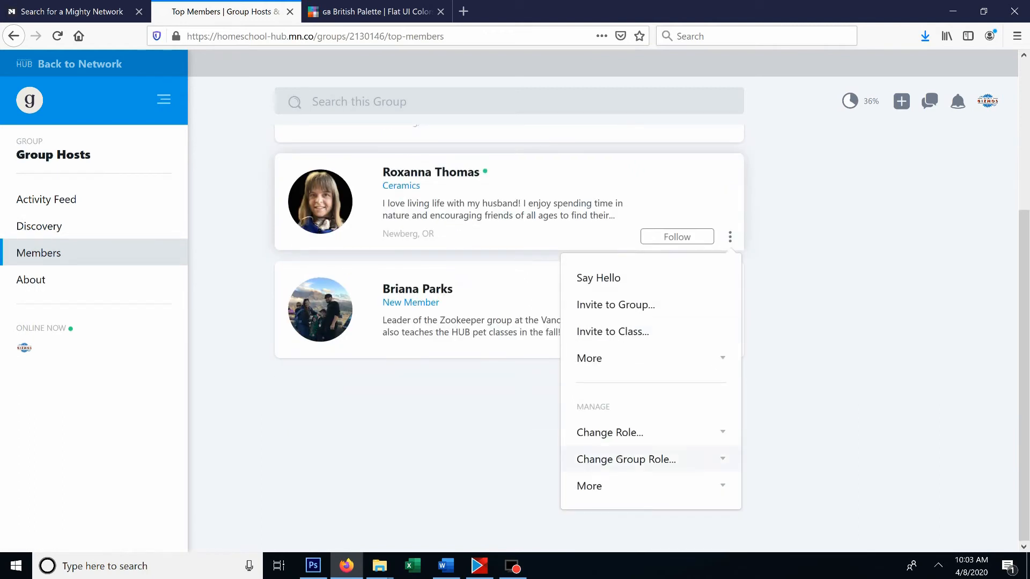
click(723, 460)
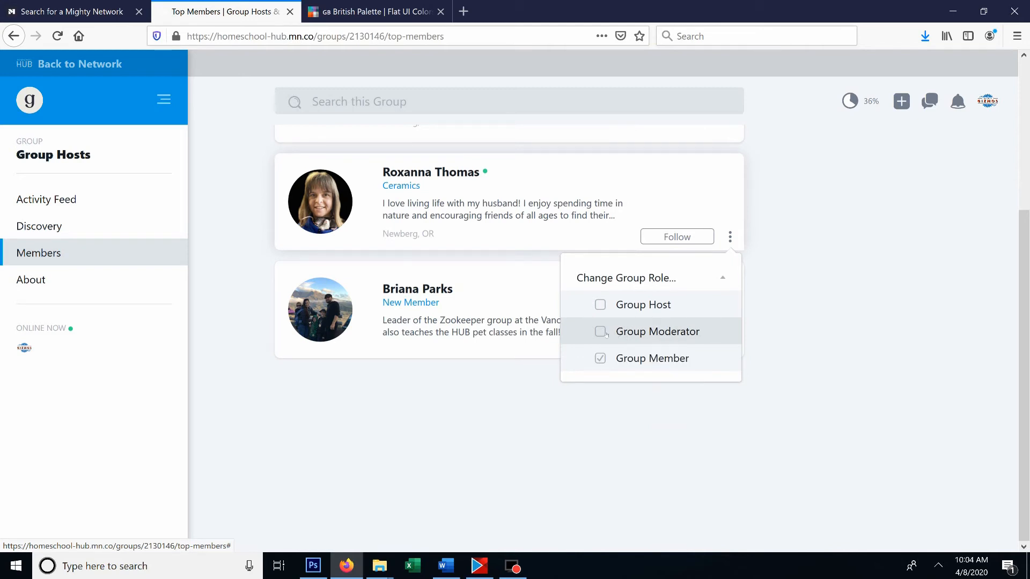
click(601, 304)
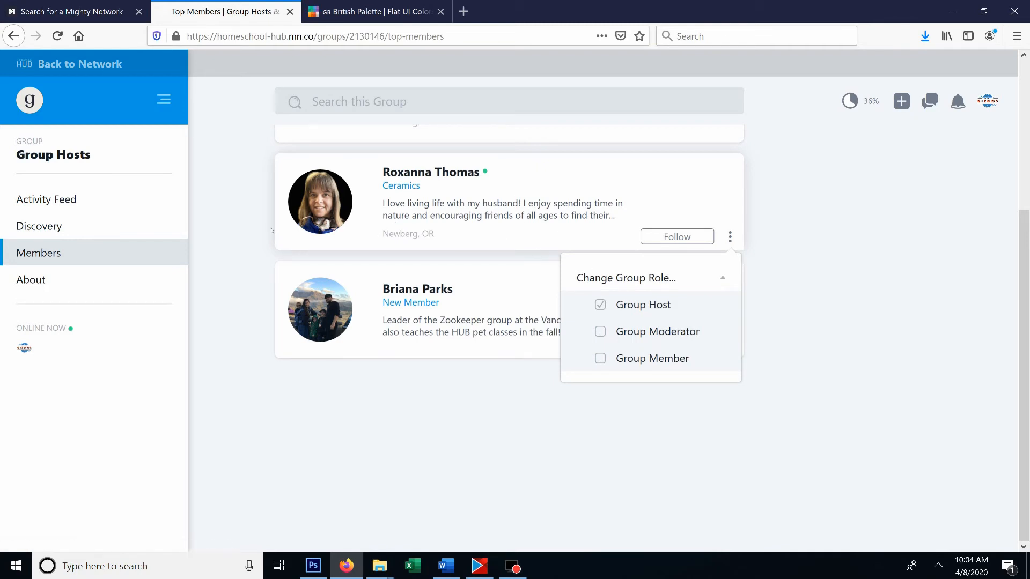
click(232, 194)
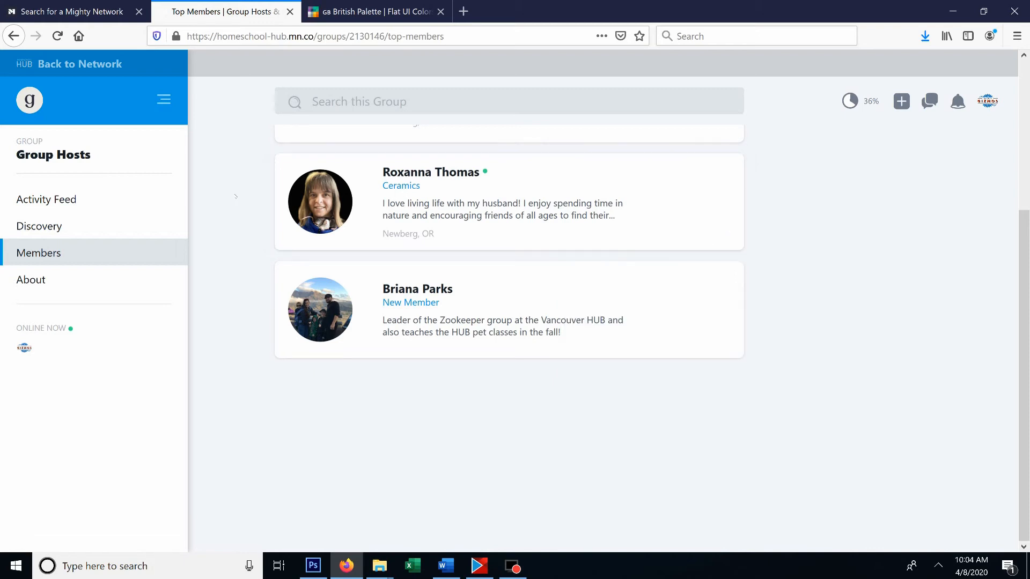
- View the second listed member's profile and return to the member list
scroll(456, 333, up, 3)
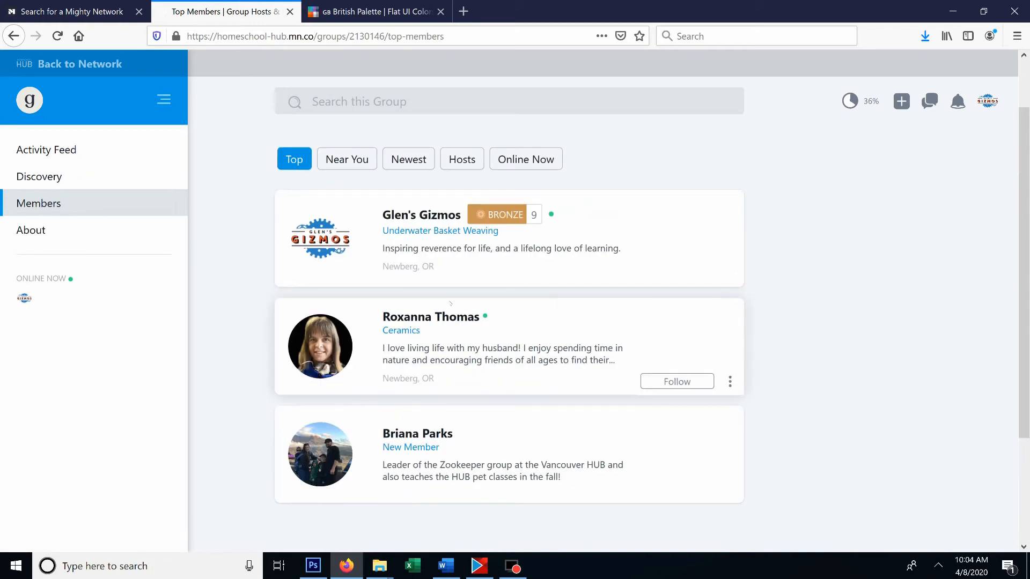
click(453, 317)
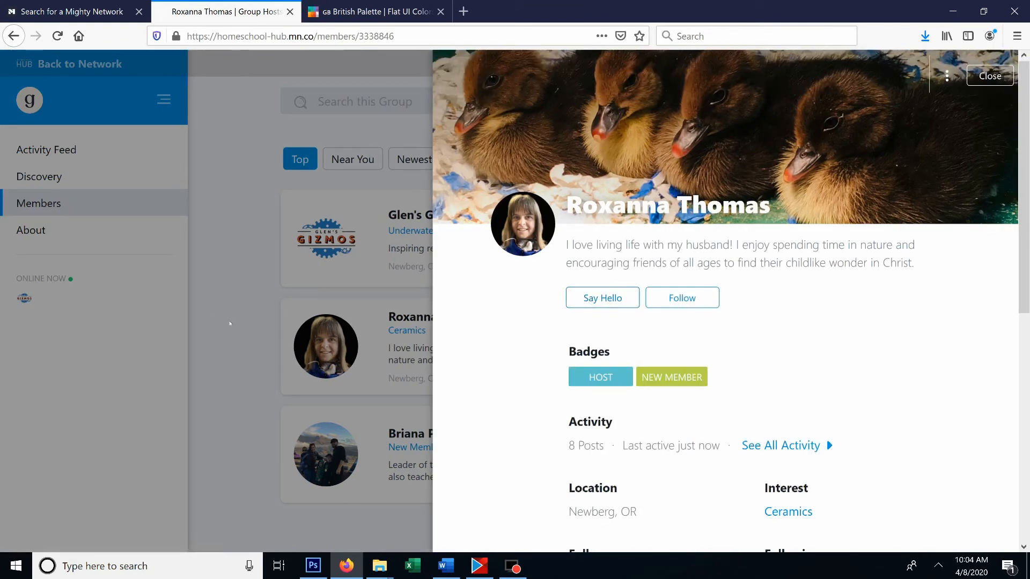
click(236, 313)
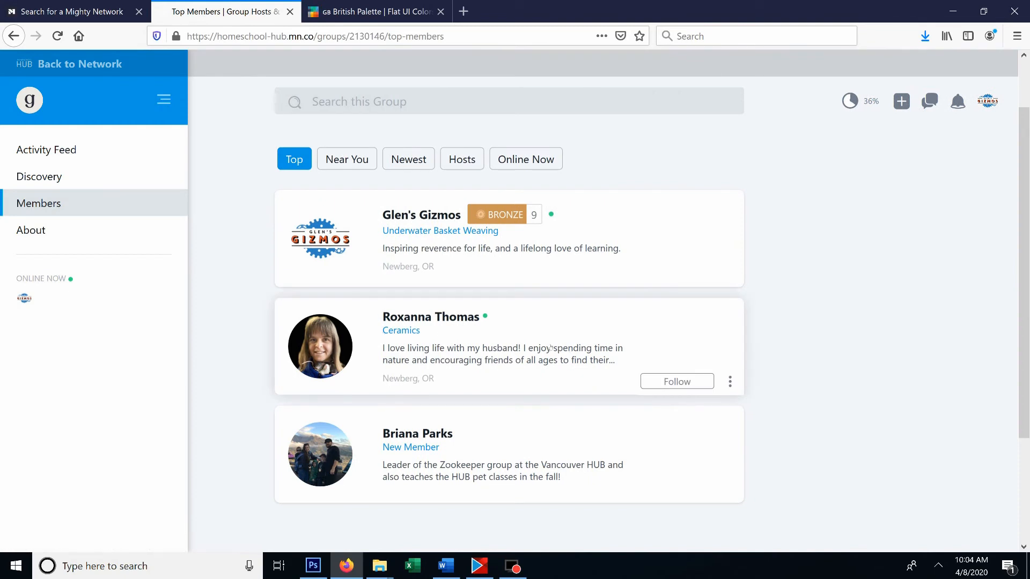
- Open the management settings for group members and view the list of all members
scroll(590, 343, up, 2)
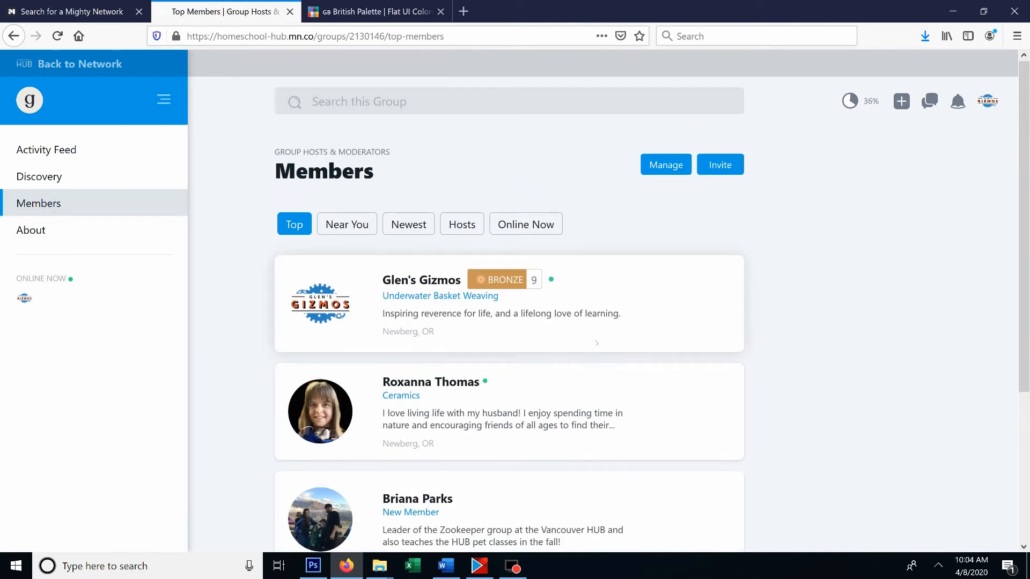
click(665, 167)
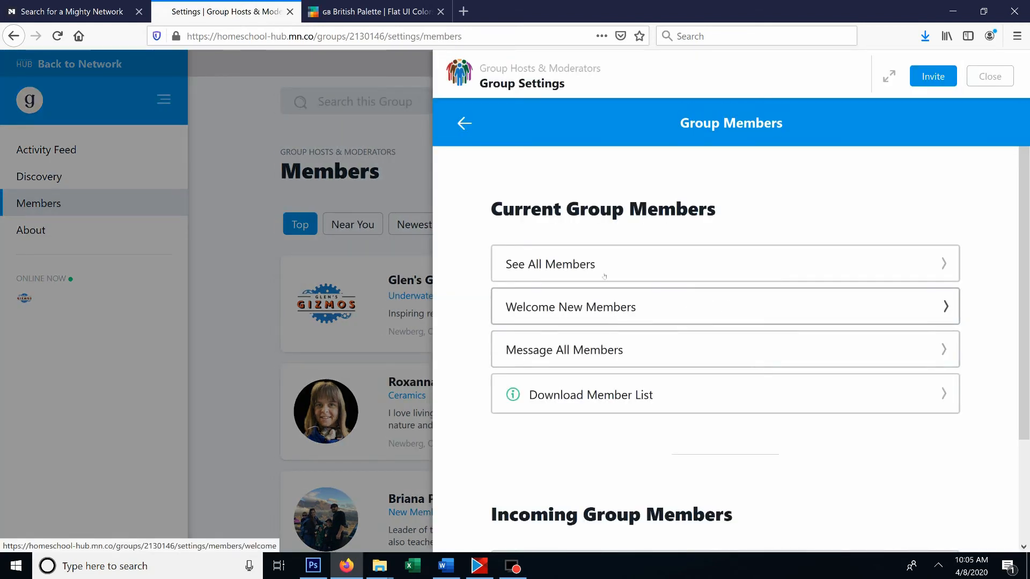
click(762, 264)
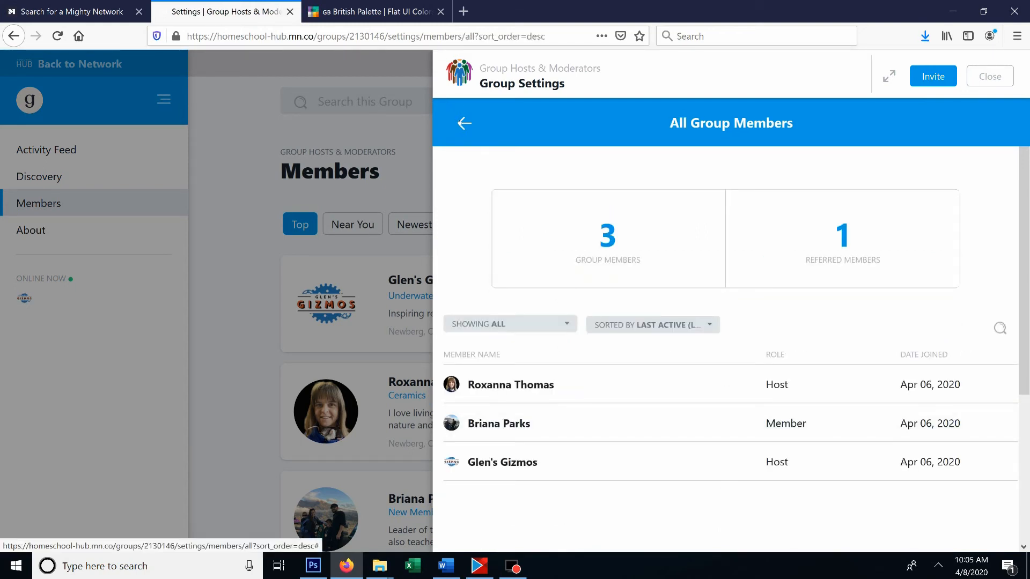
click(464, 123)
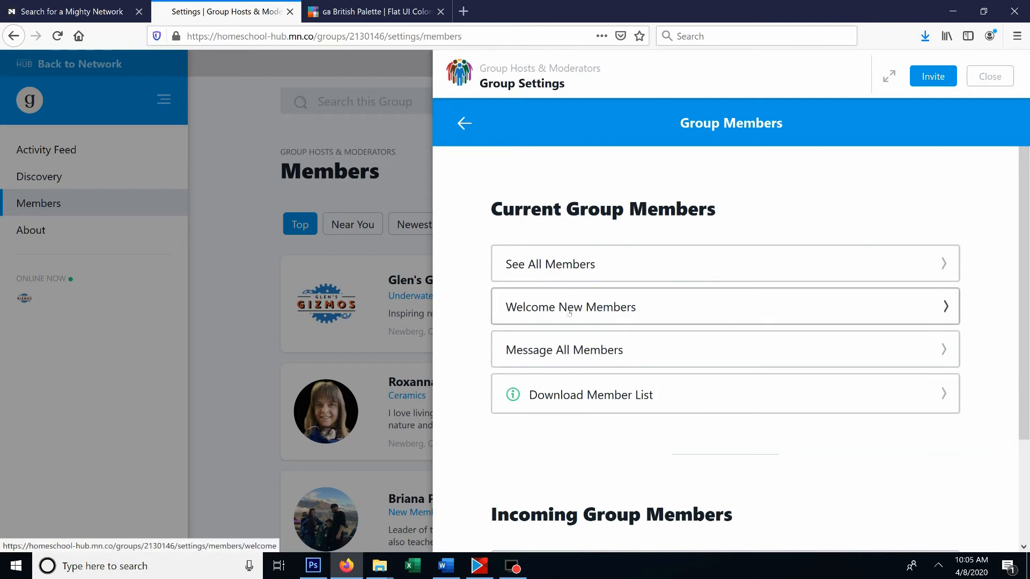
- Examine the Message All Members and Download Member List options, returning to the Group Members settings without sending or downloading anything
click(745, 354)
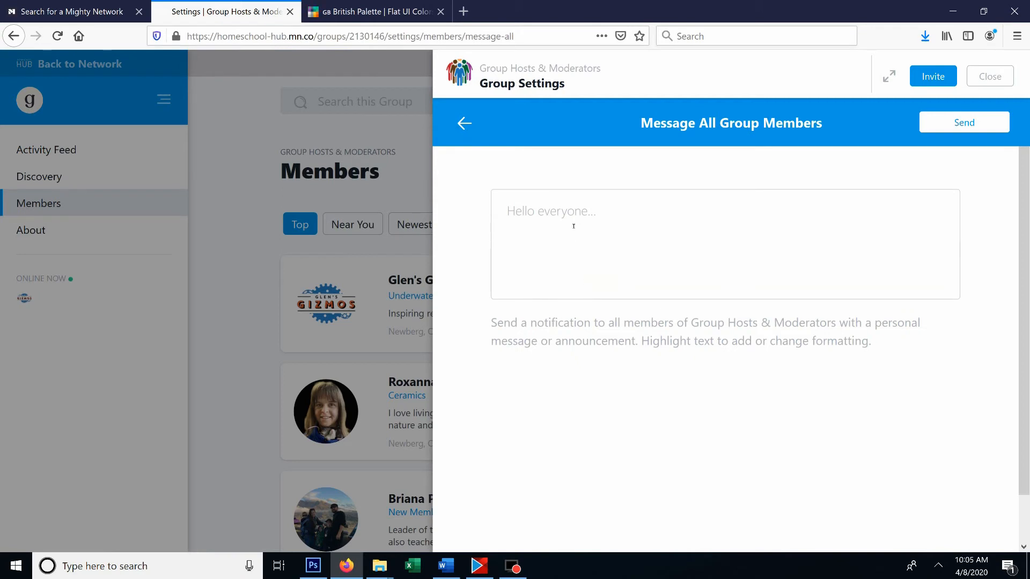
click(465, 123)
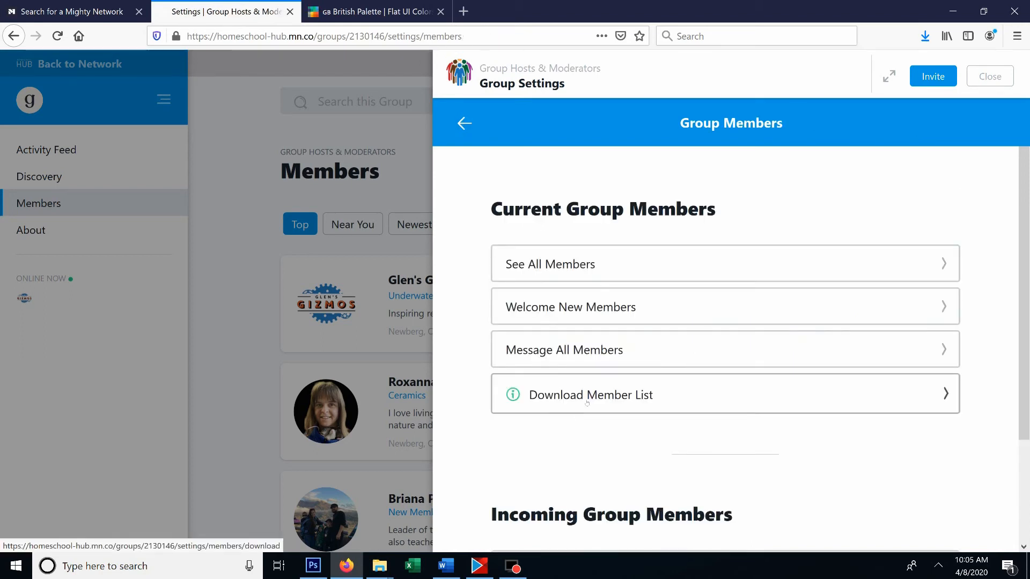
click(933, 395)
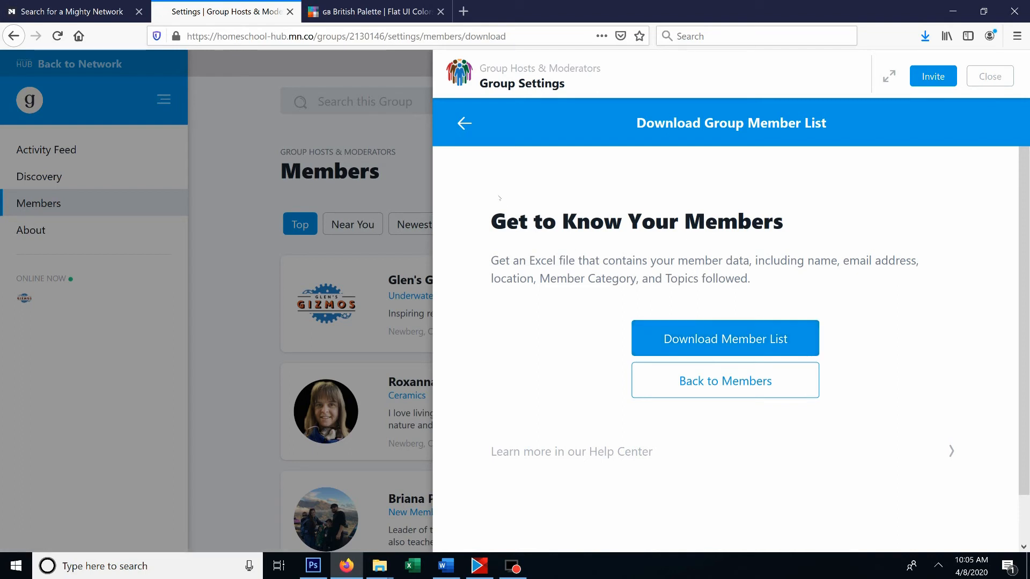
click(464, 124)
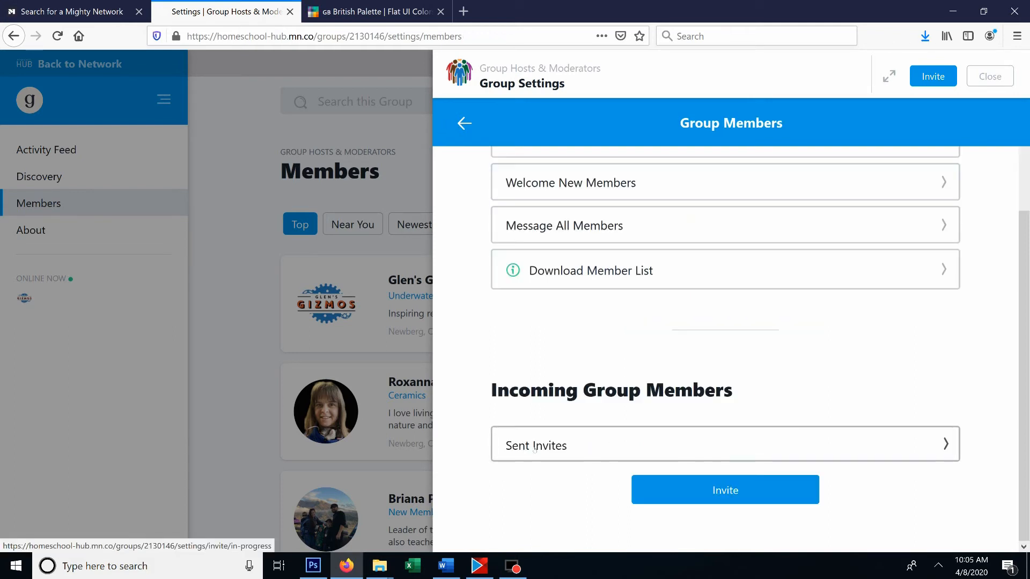
- Check the status of sent group invites and examine the invite form's message, permissions and contact import options
click(613, 451)
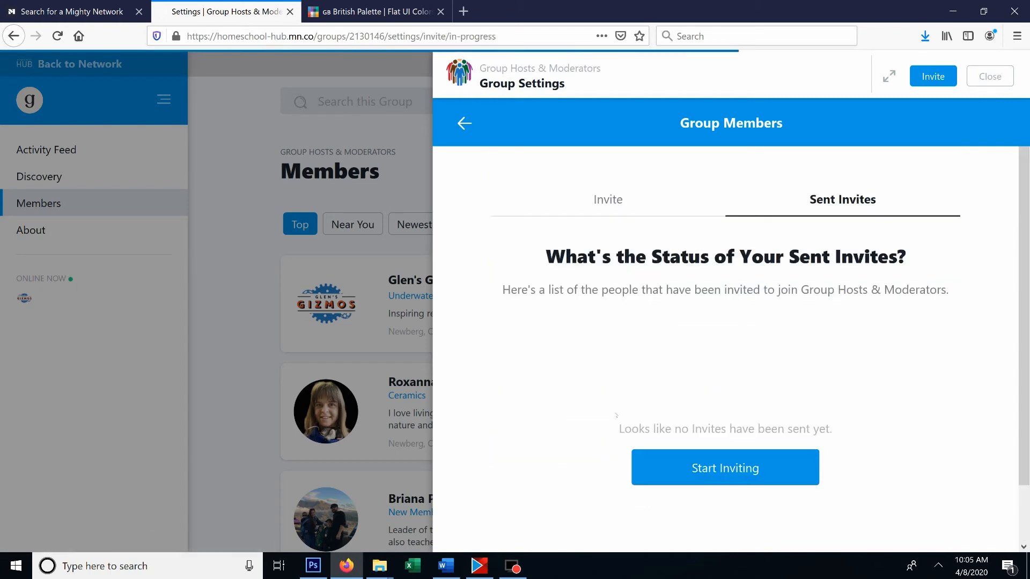
click(602, 203)
scroll(659, 340, down, 3)
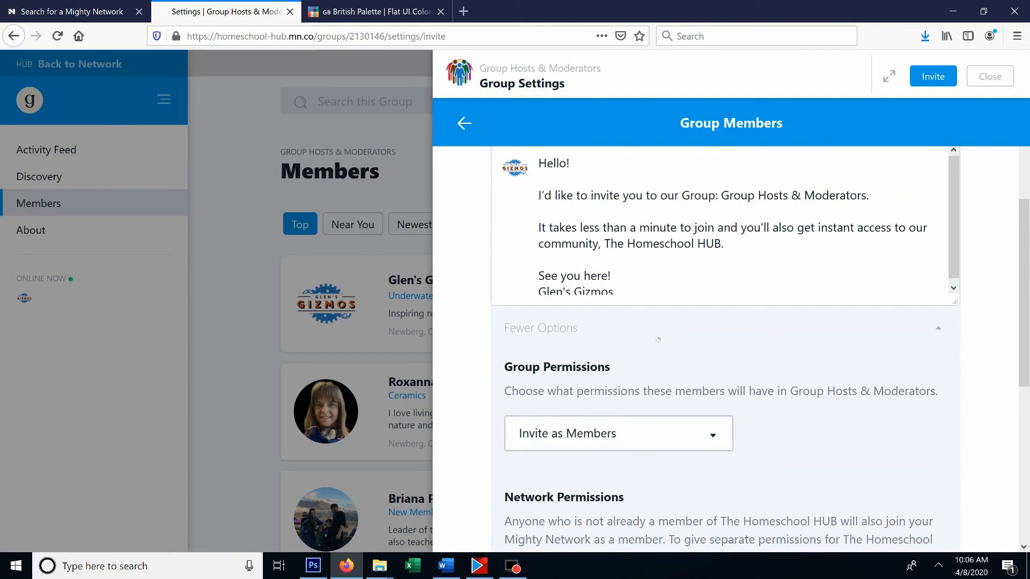
scroll(658, 339, down, 5)
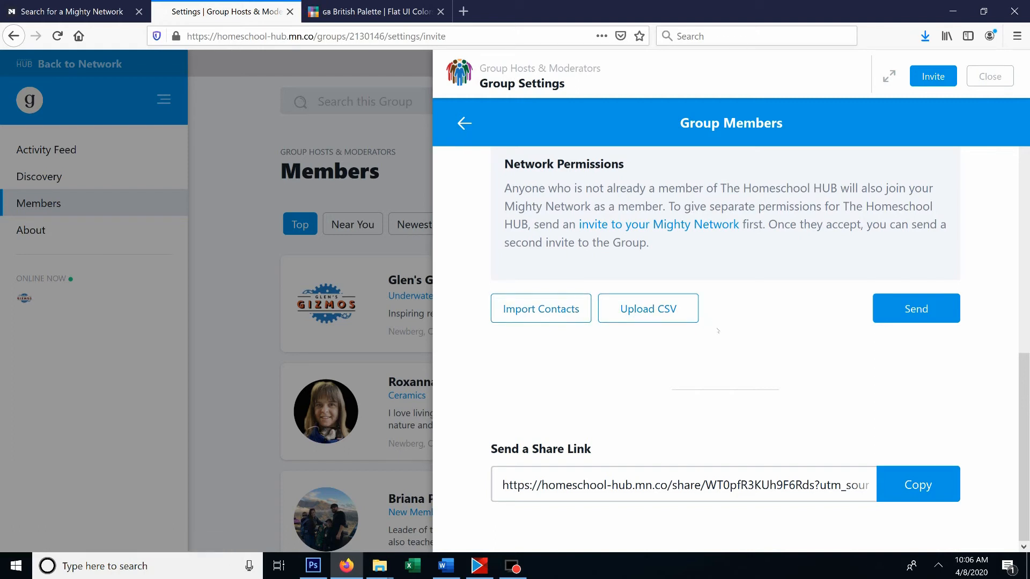
- Copy the group's share link from the invite page and close the group settings
click(590, 485)
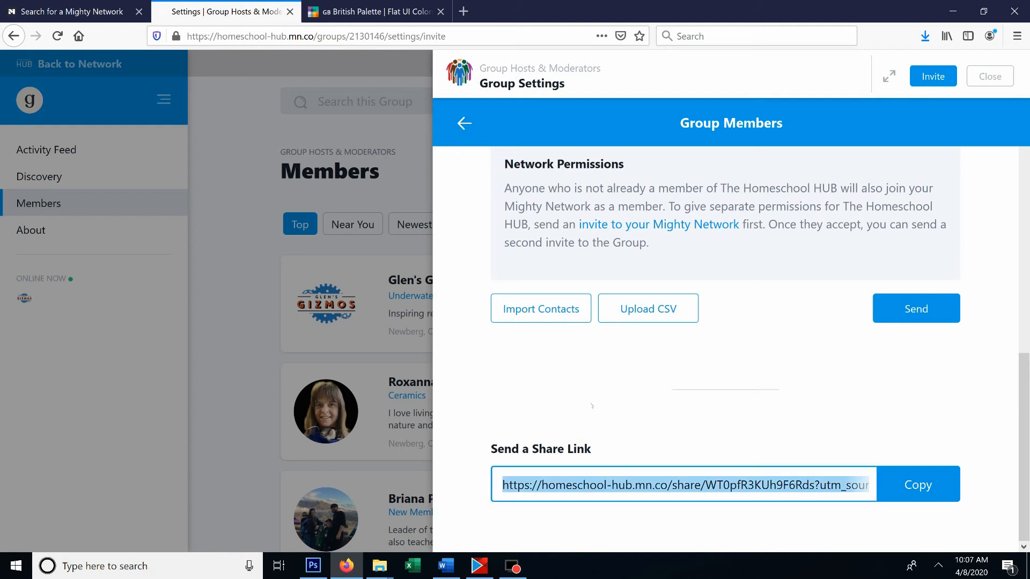
click(932, 500)
click(465, 123)
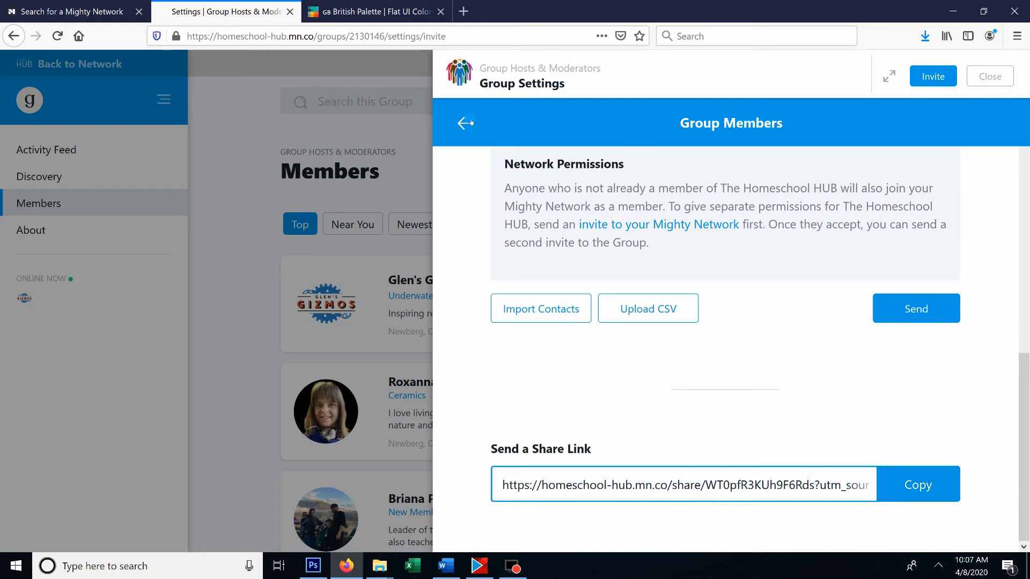
click(120, 167)
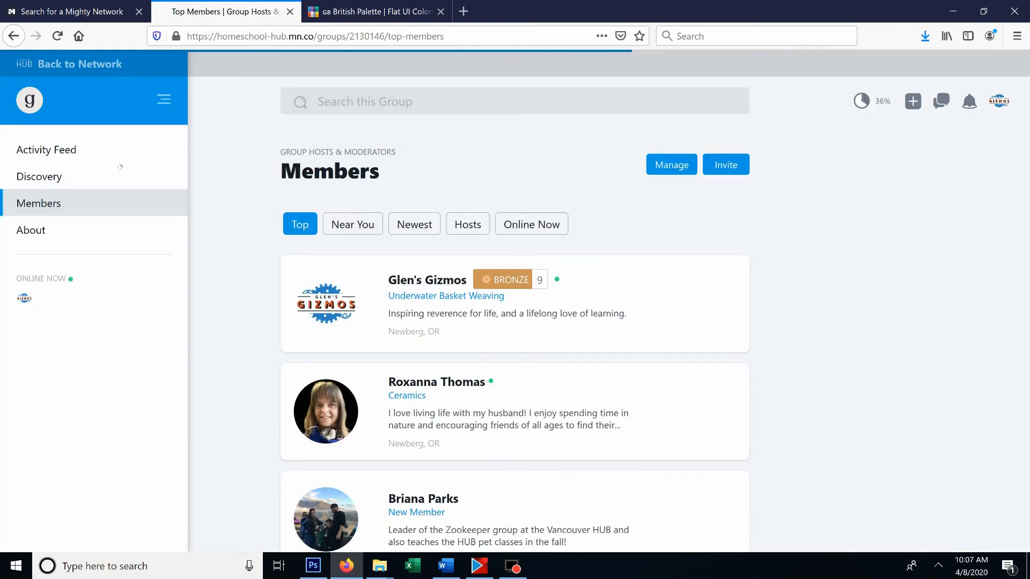
- Return to the group's activity feed and highlight its web address
click(88, 150)
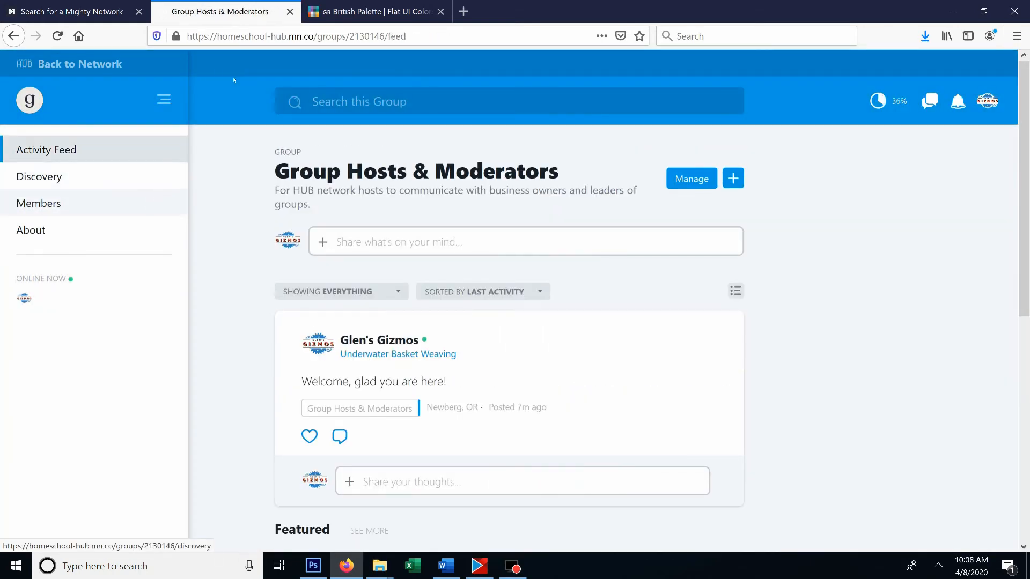
click(336, 36)
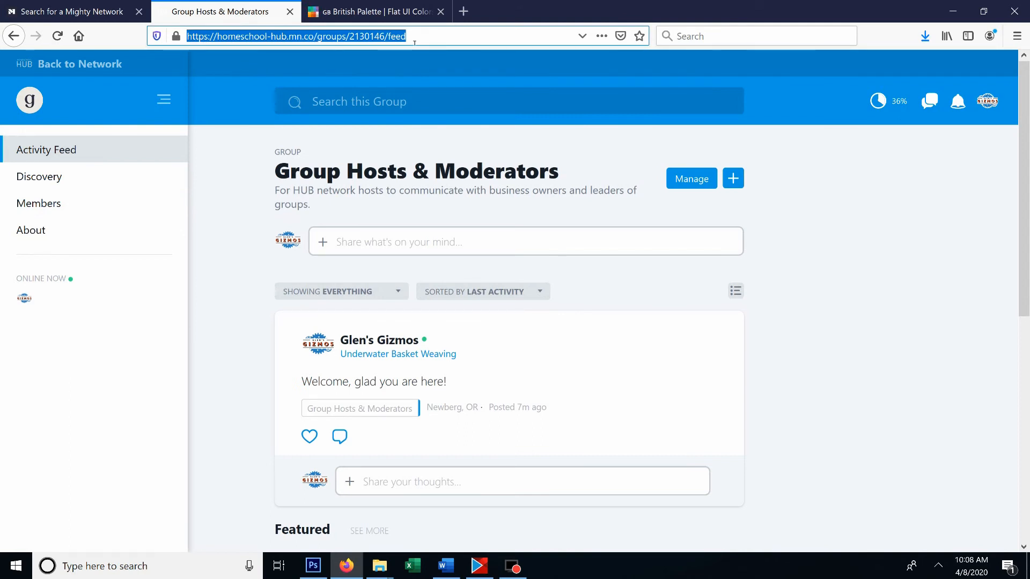
click(208, 209)
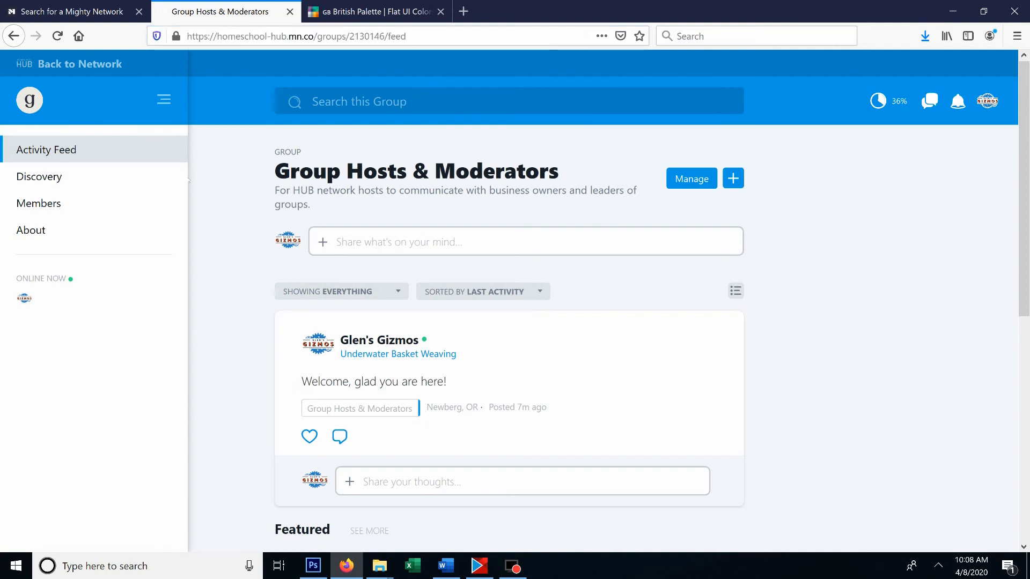
- Open the group's About page and look through its description and hosts
click(55, 237)
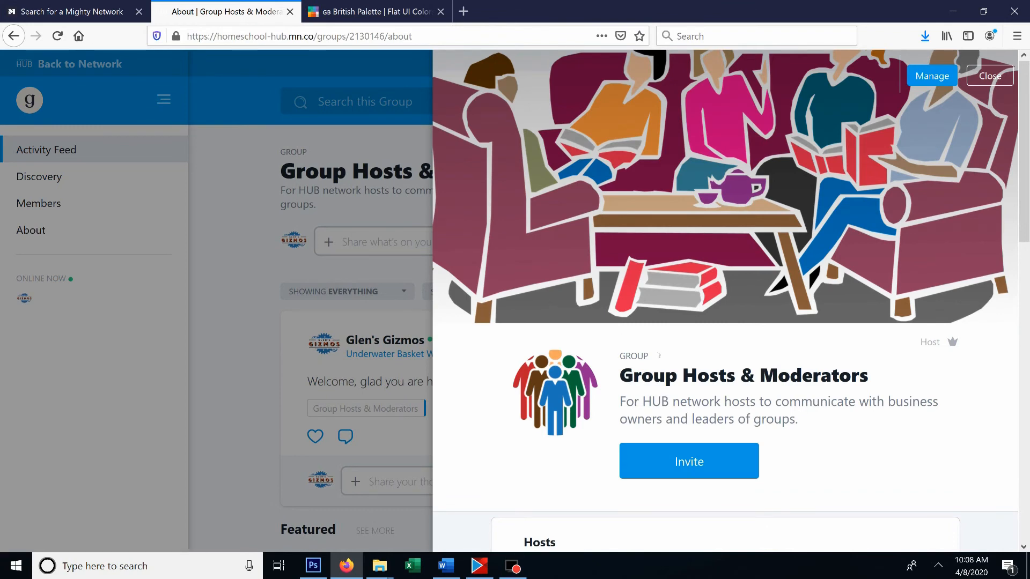
scroll(772, 364, down, 6)
scroll(772, 364, down, 6)
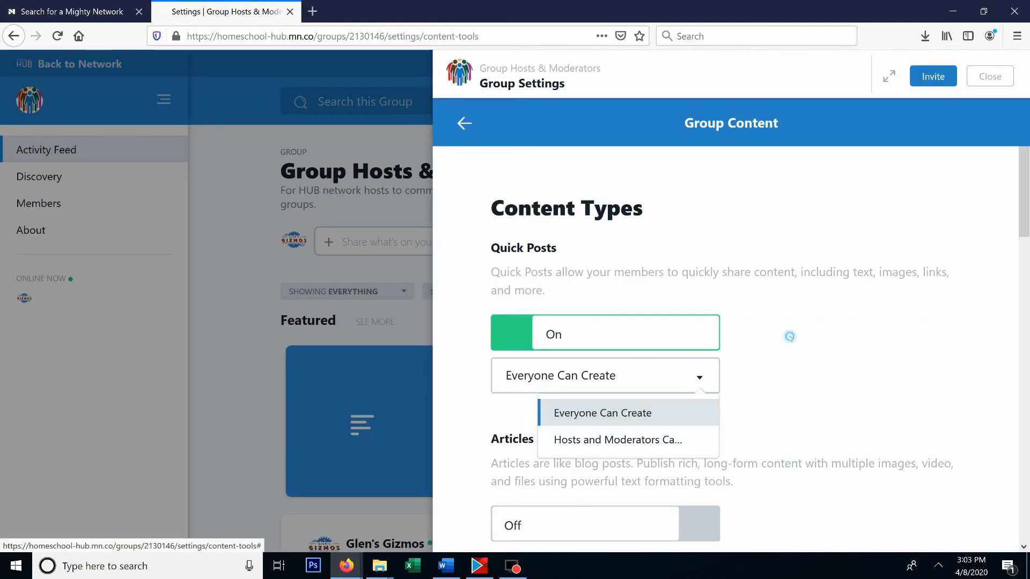
- Check the options for who can create Quick Posts in the group
click(788, 336)
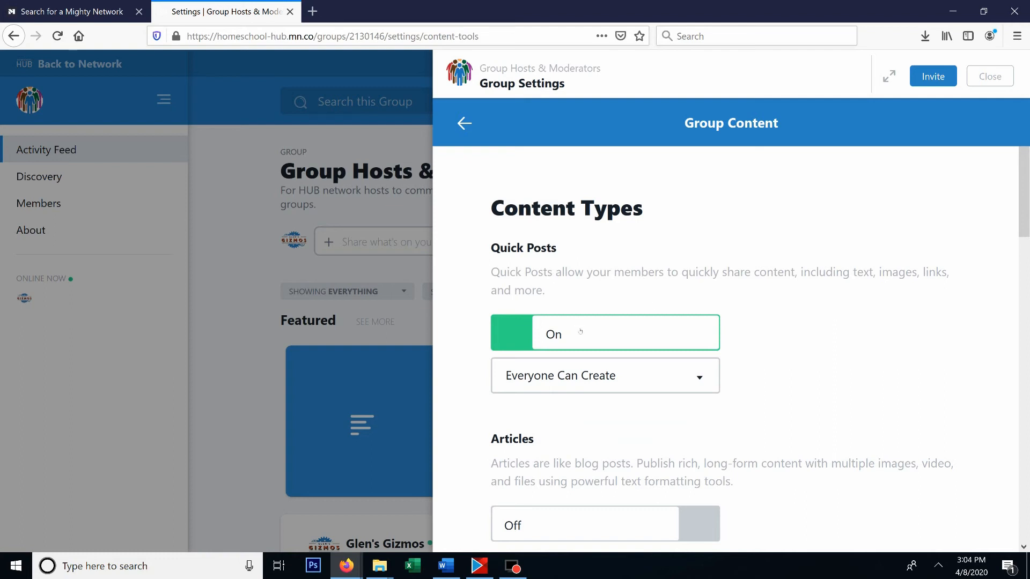
click(658, 380)
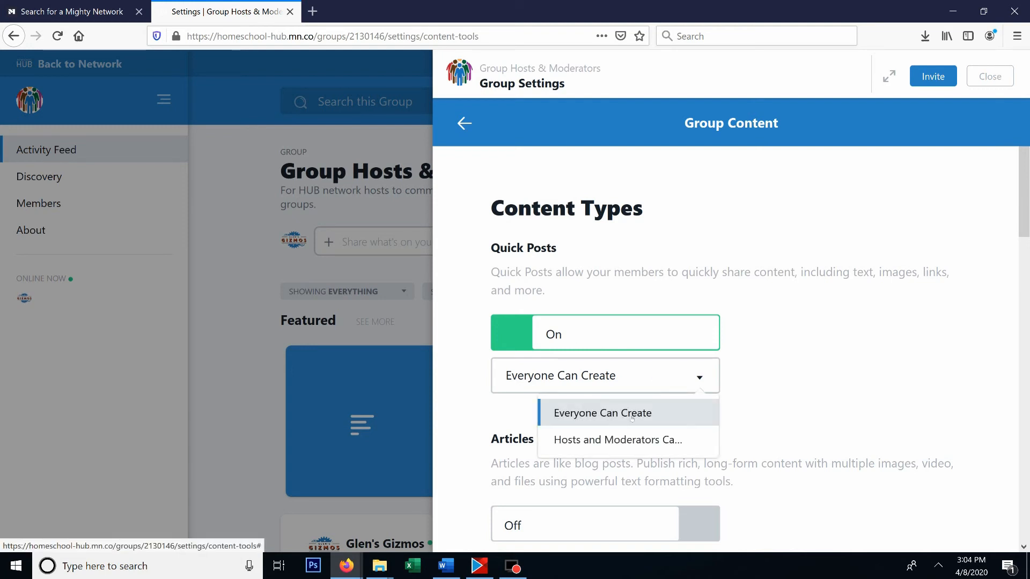
click(477, 423)
- Turn on the Articles and the Polls and Questions content types for the group
scroll(499, 419, down, 1)
scroll(525, 416, down, 1)
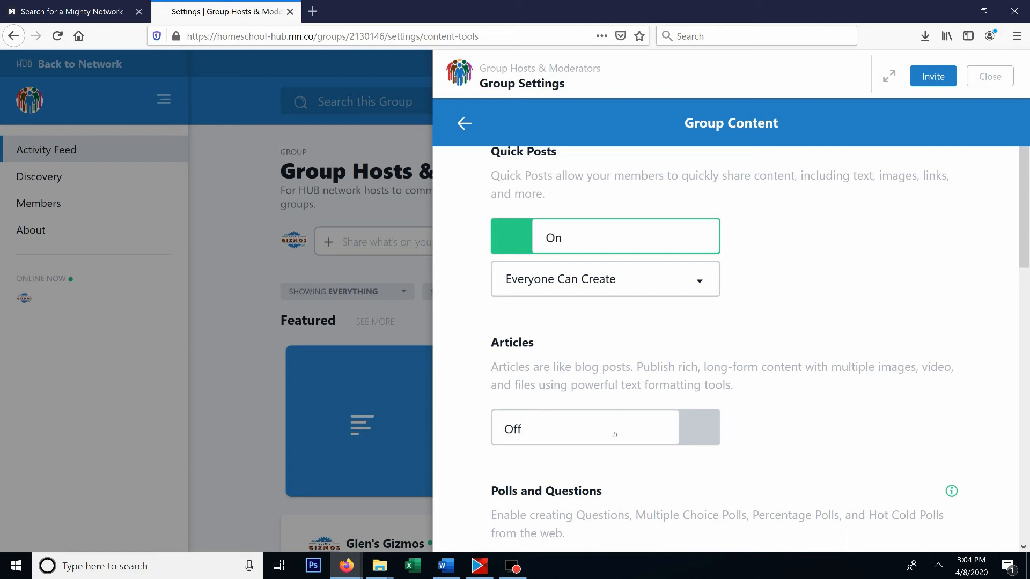
click(658, 430)
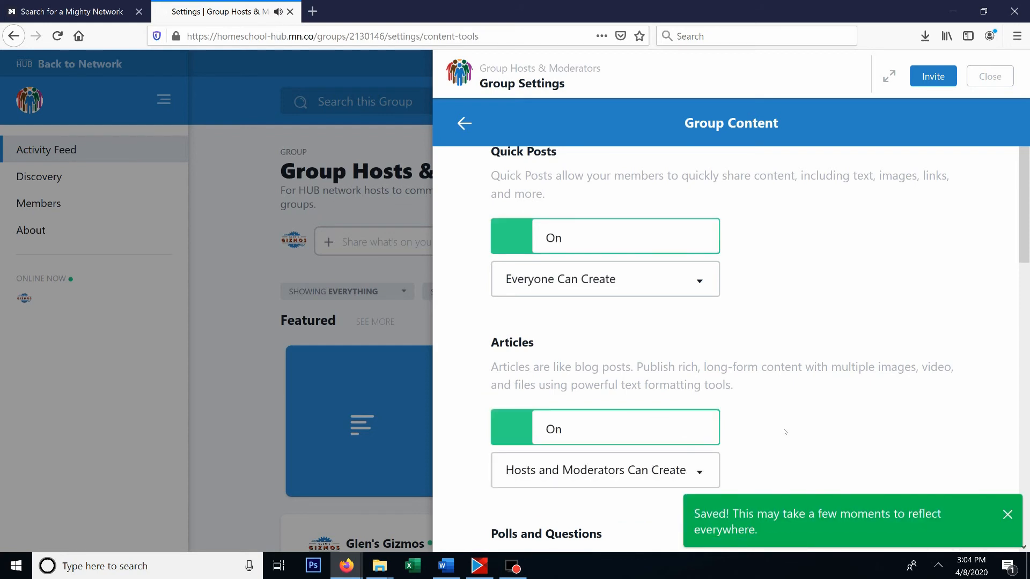
scroll(873, 389, down, 5)
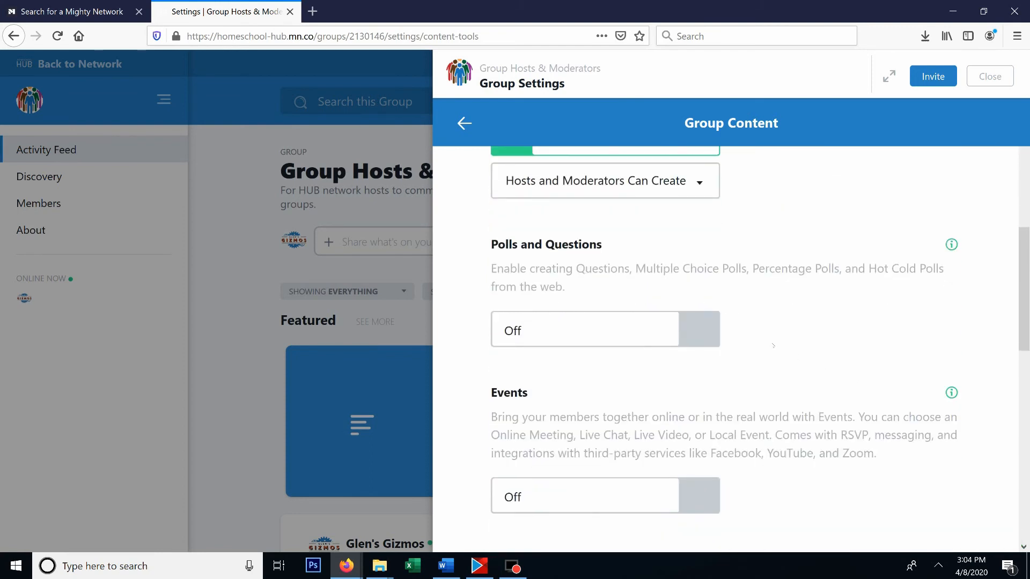
click(677, 332)
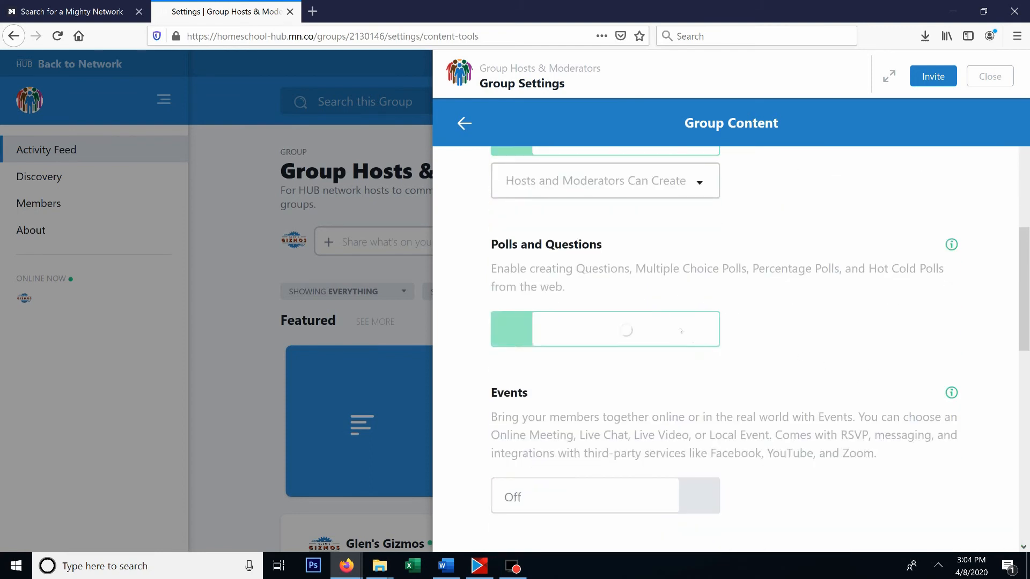
- Turn on Topics in the Organization settings and start setting up the group's first topic
scroll(750, 377, down, 3)
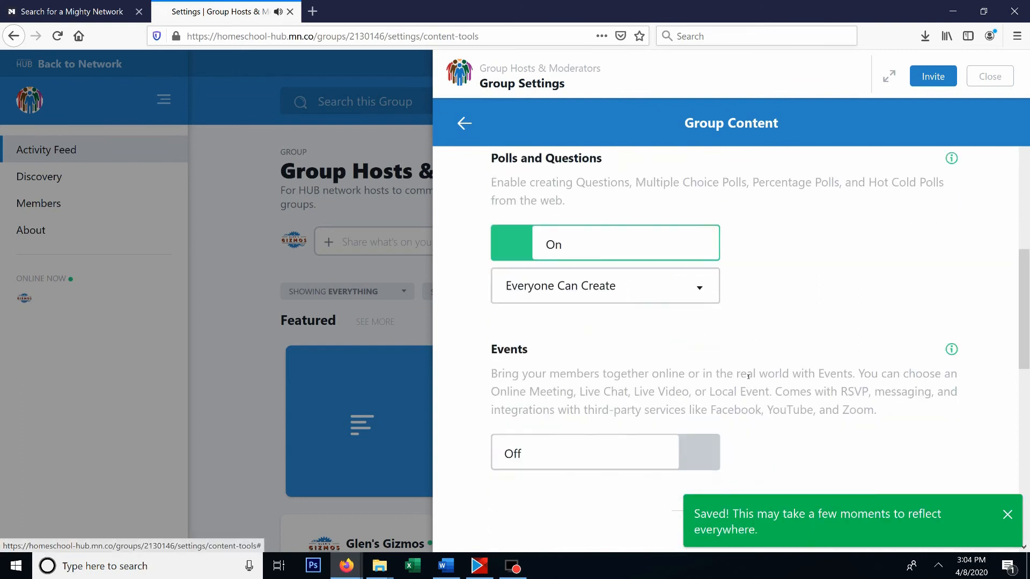
scroll(749, 376, down, 1)
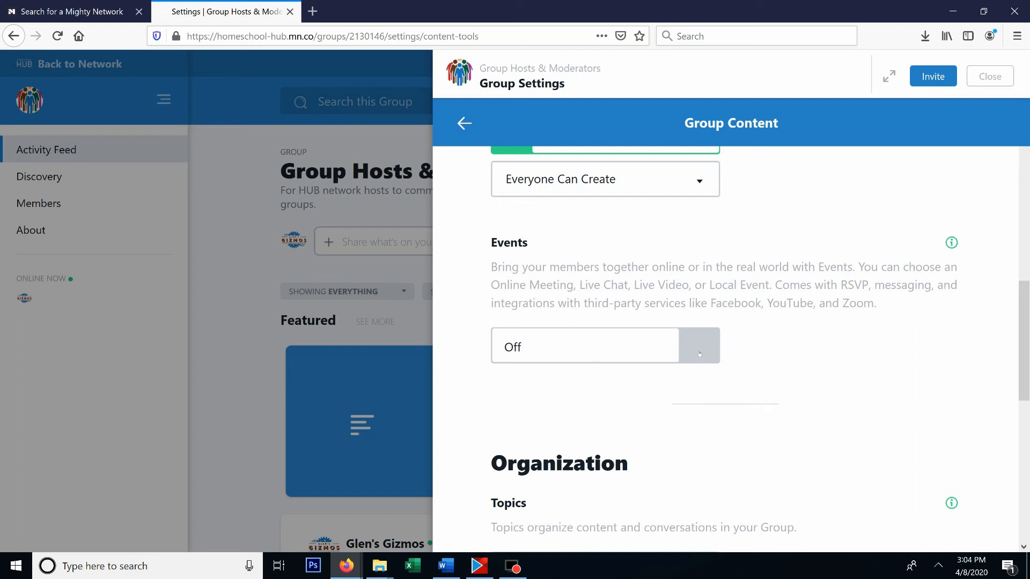
scroll(638, 347, down, 3)
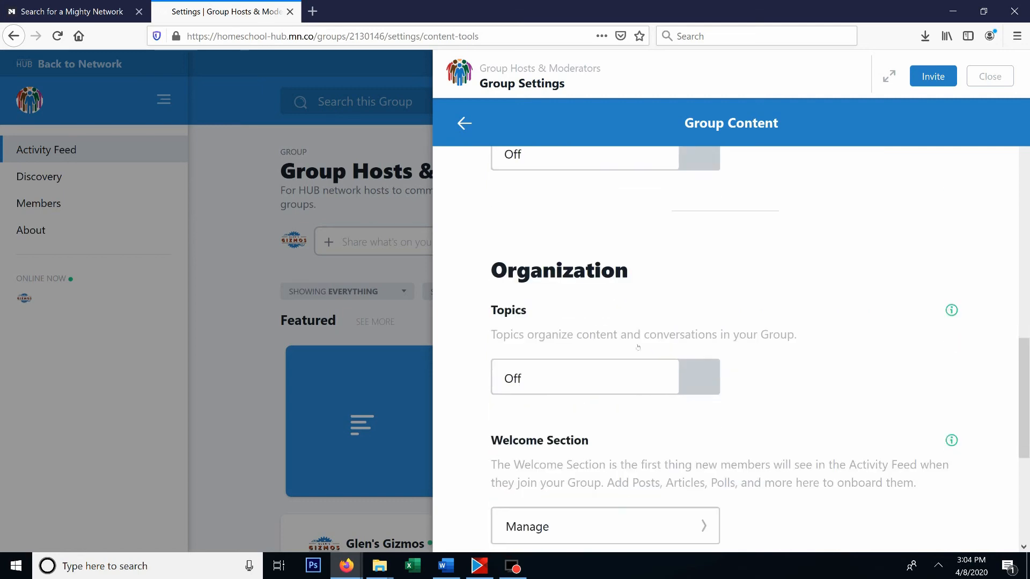
scroll(568, 316, down, 3)
scroll(576, 311, up, 2)
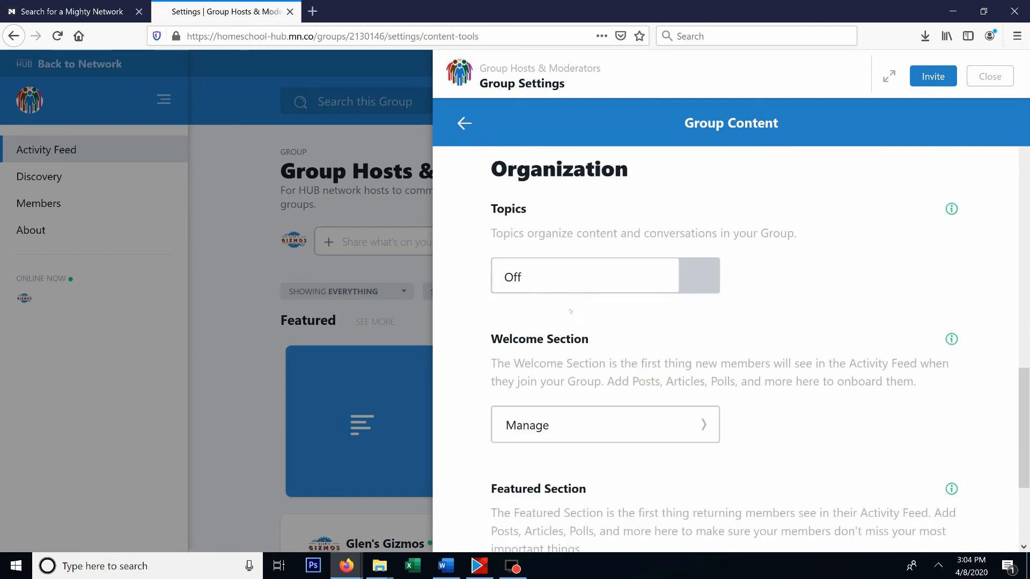
click(683, 288)
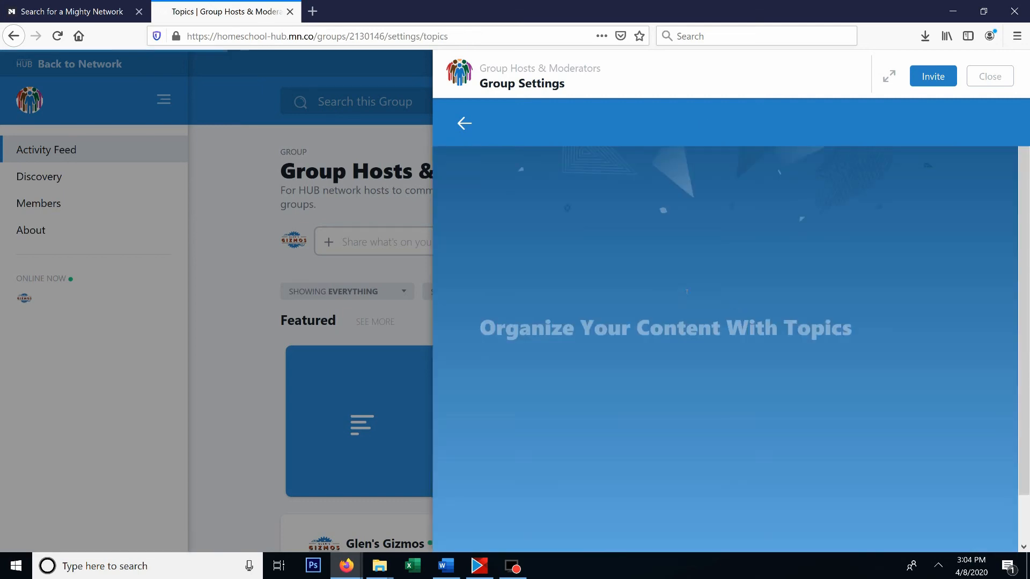
click(588, 488)
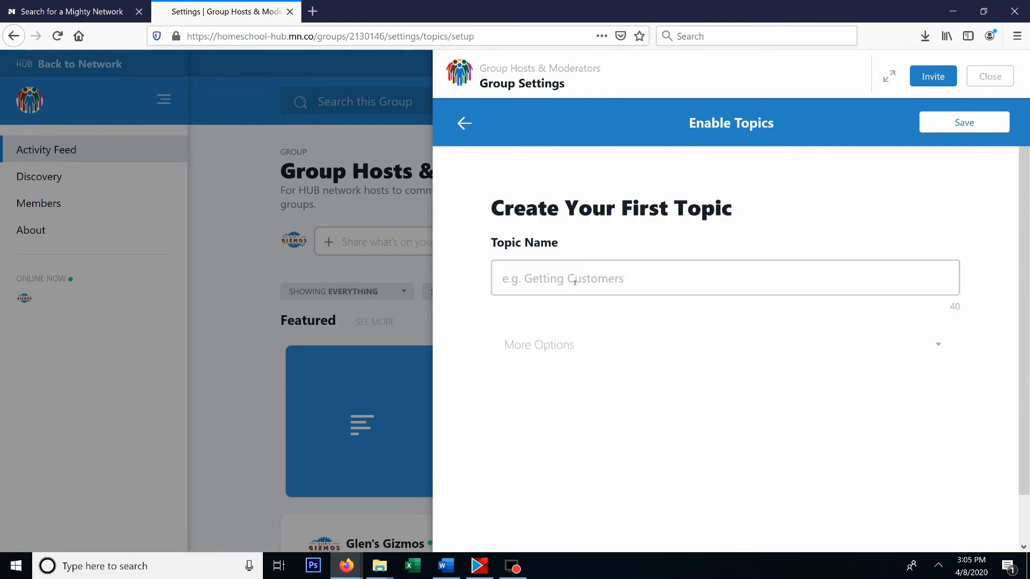
click(586, 281)
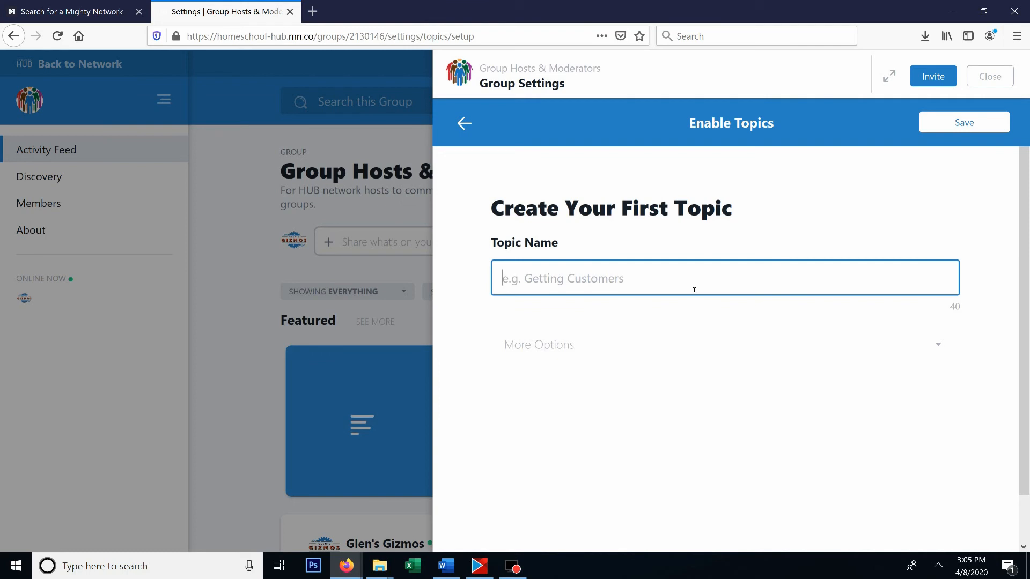
text(Getting Star)
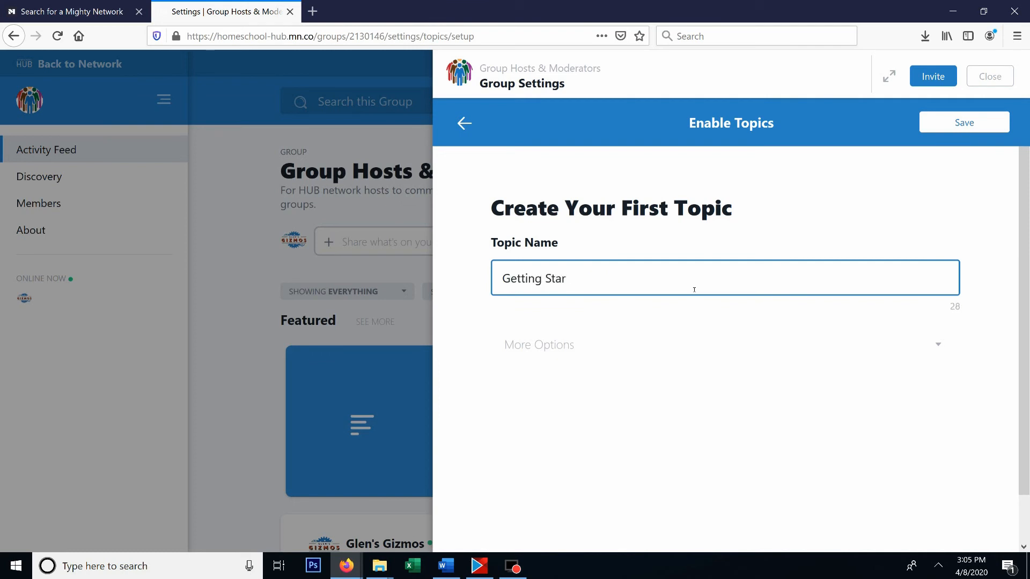
text(t)
key(BackSpace)
key(BackSpace)
key(BackSpace)
key(BackSpace)
key(BackSpace)
key(BackSpace)
key(BackSpace)
key(BackSpace)
key(BackSpace)
key(BackSpace)
key(BackSpace)
key(BackSpace)
key(BackSpace)
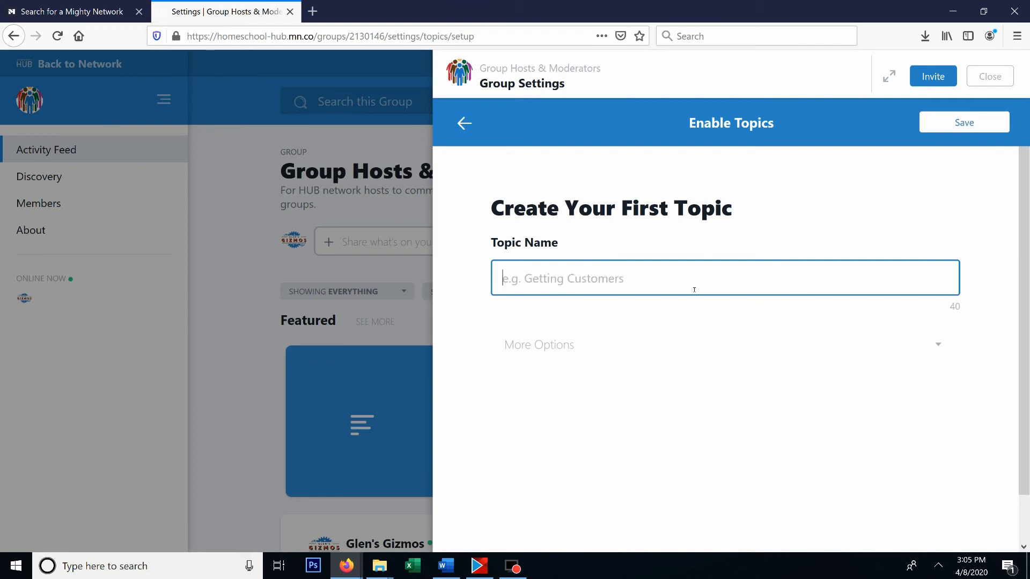
- Name the first topic "Start a Group" and save it
text(Start a Group)
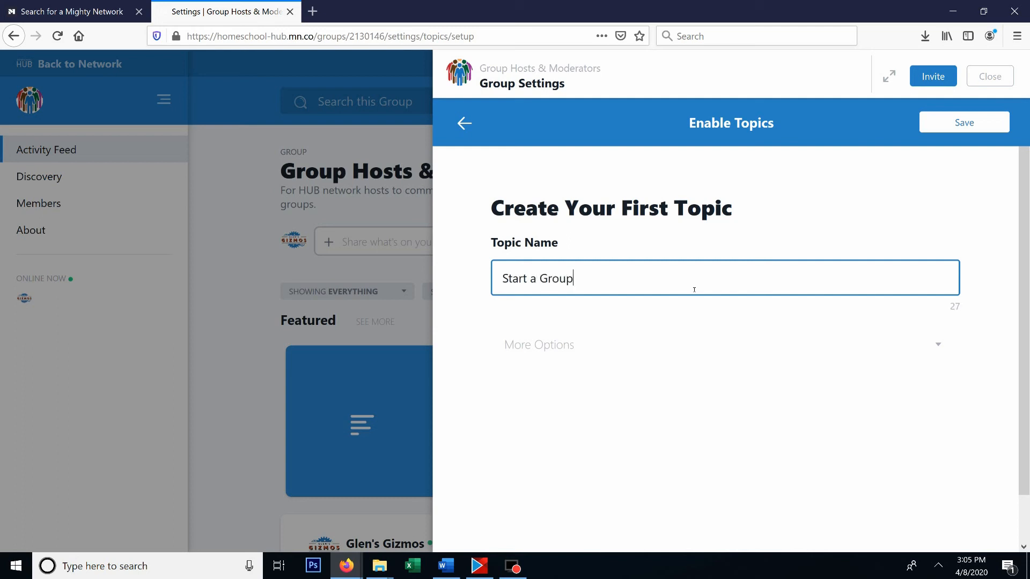
click(970, 127)
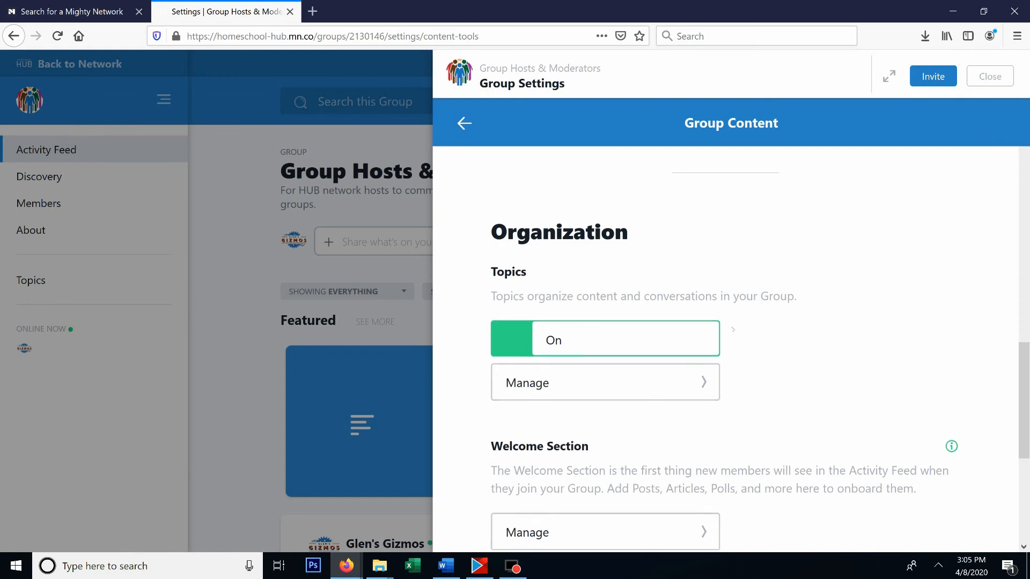
- Open the Welcome Section's management page and examine the welcome post's options, including the sections it can be added to
scroll(741, 321, down, 5)
scroll(642, 288, up, 1)
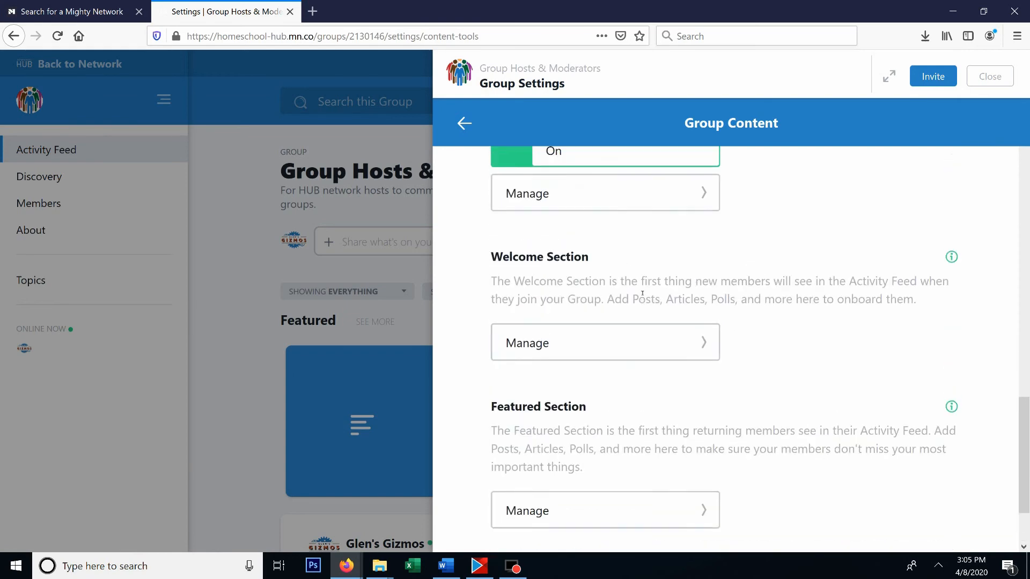
click(691, 346)
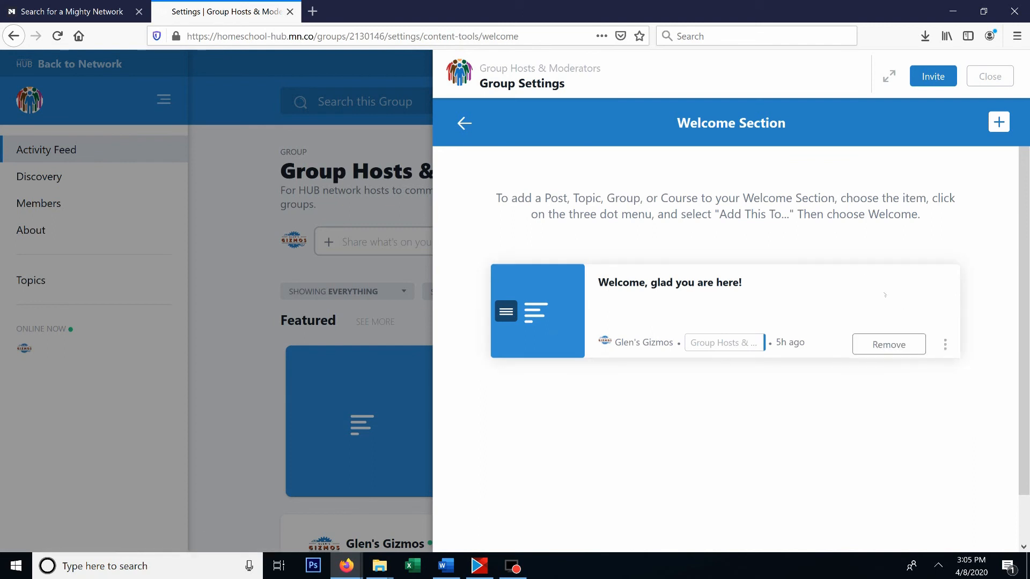
click(945, 344)
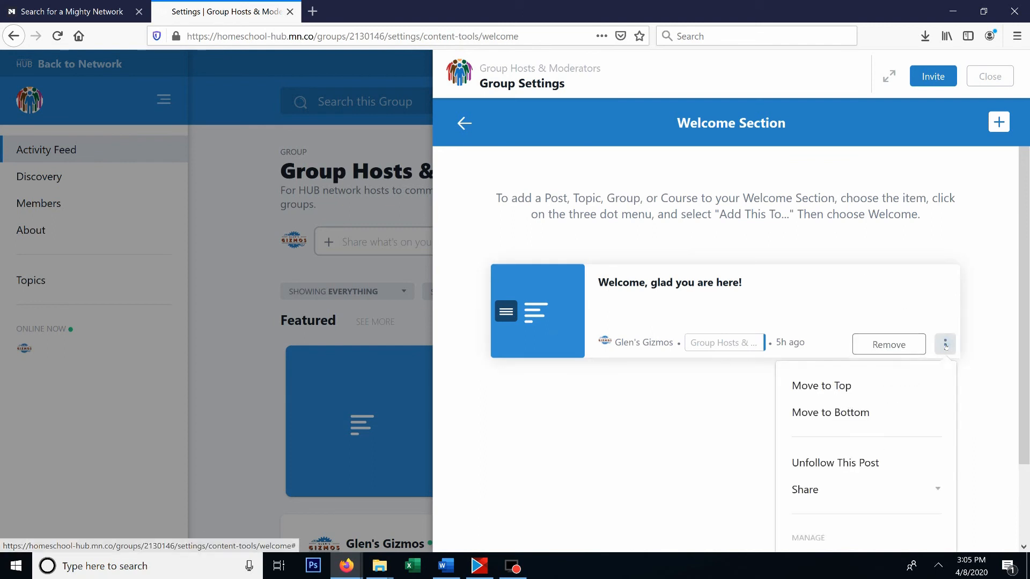
scroll(939, 437, down, 2)
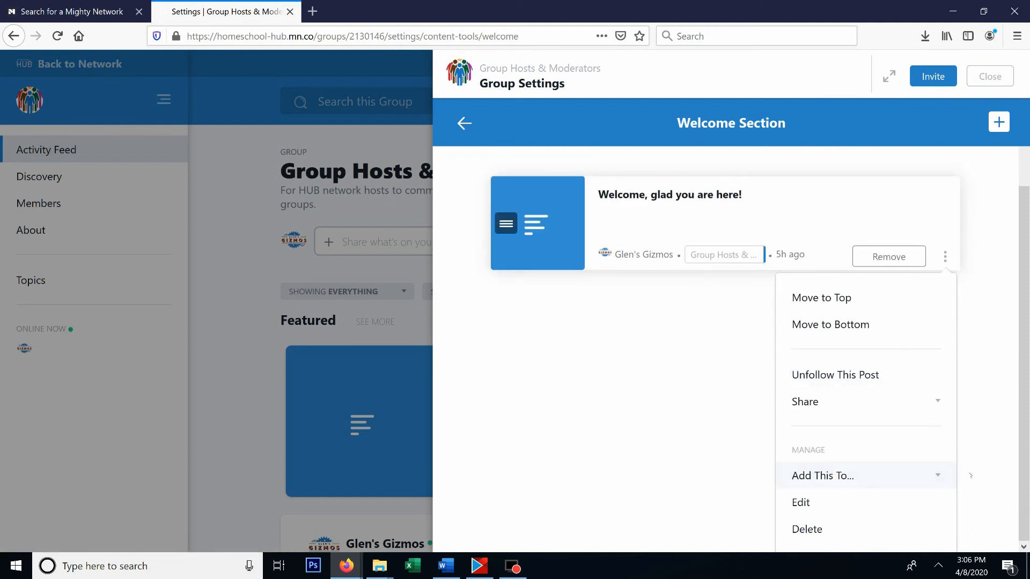
click(939, 476)
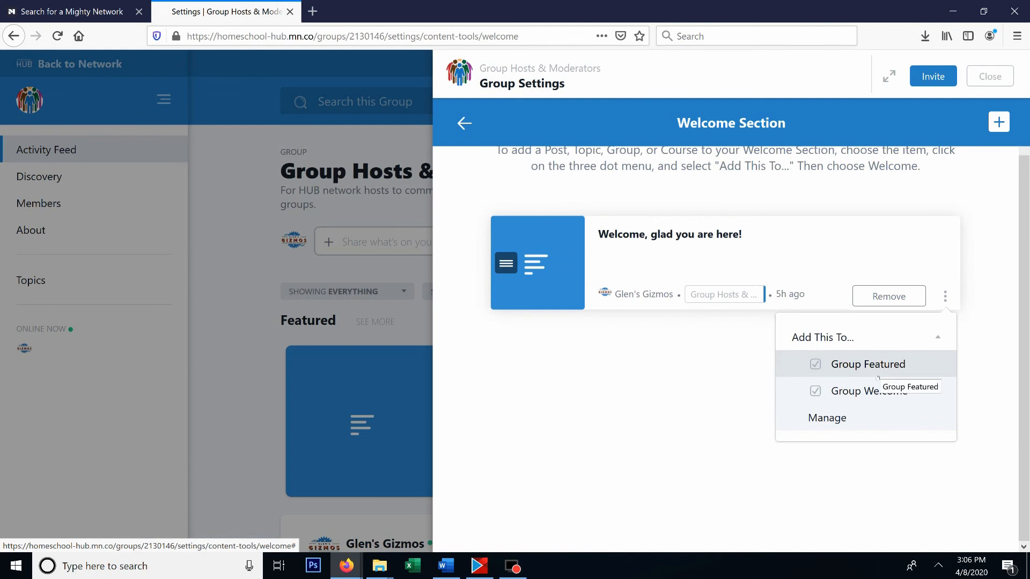
click(487, 183)
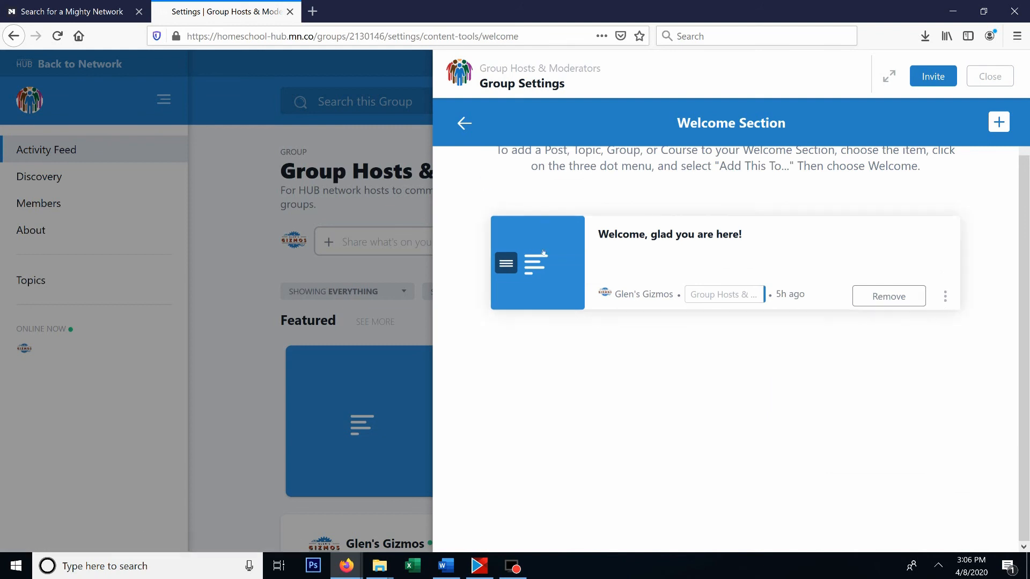
scroll(542, 257, up, 1)
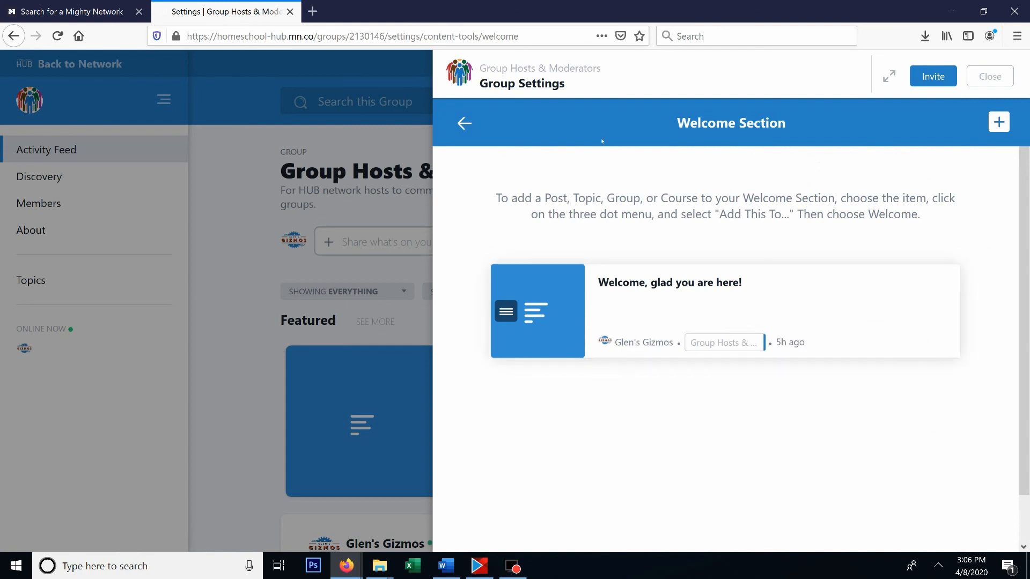
- Return to the group content settings and open the Featured Section for managing
click(464, 123)
scroll(574, 375, down, 2)
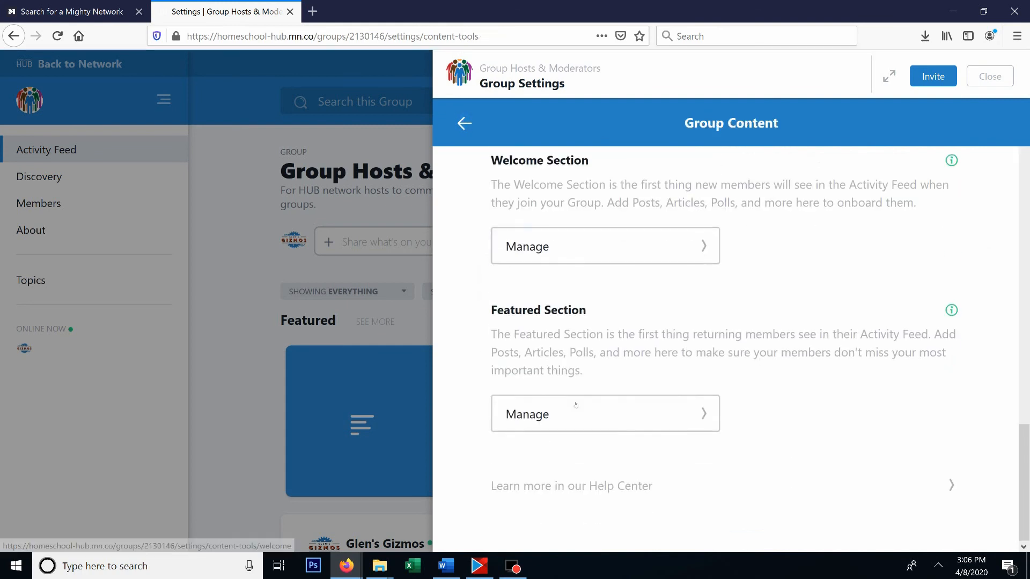
click(690, 415)
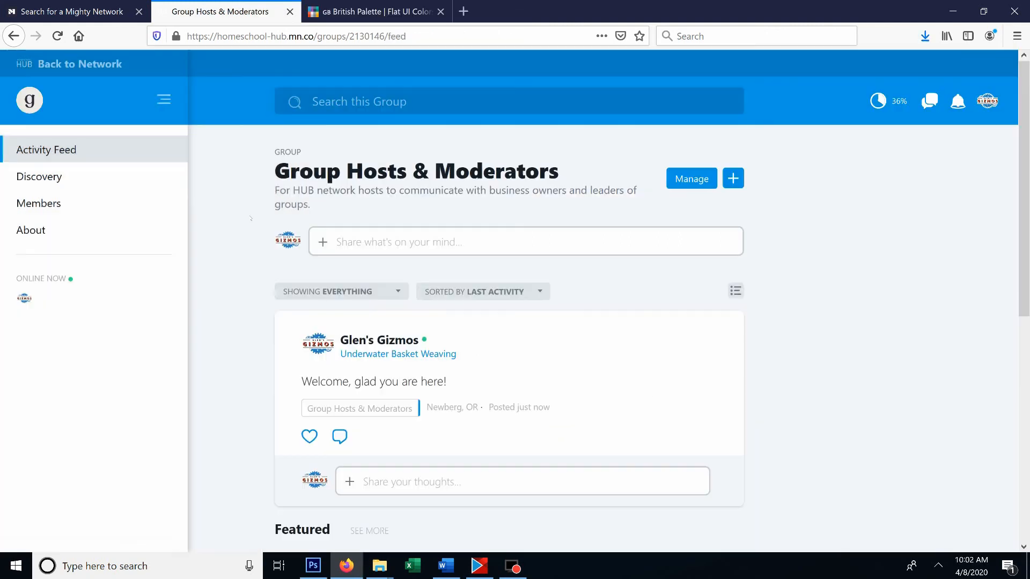
- Open the group's Discovery page and look through its top posts, members, featured content and upcoming events
click(89, 184)
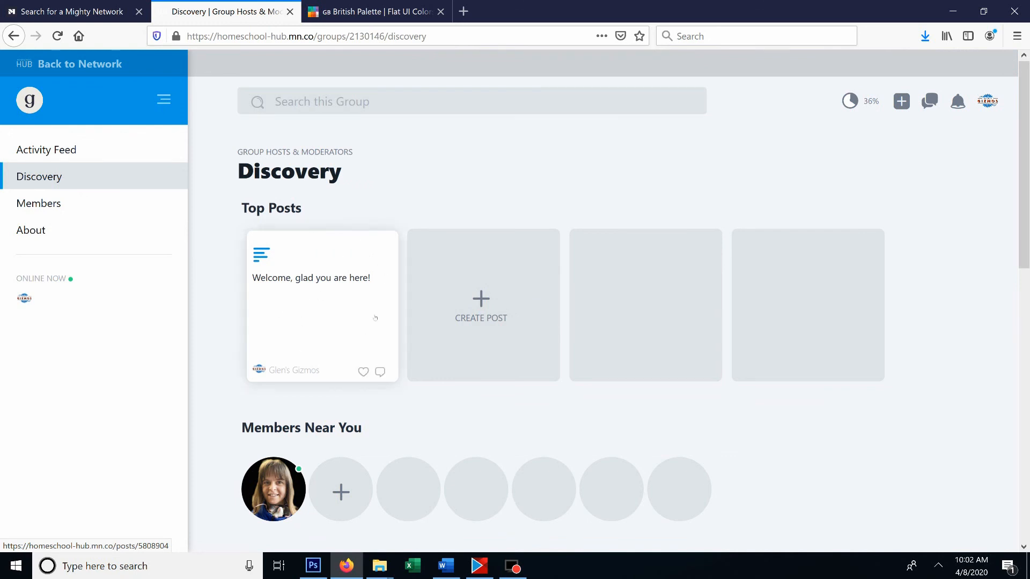
scroll(294, 396, down, 2)
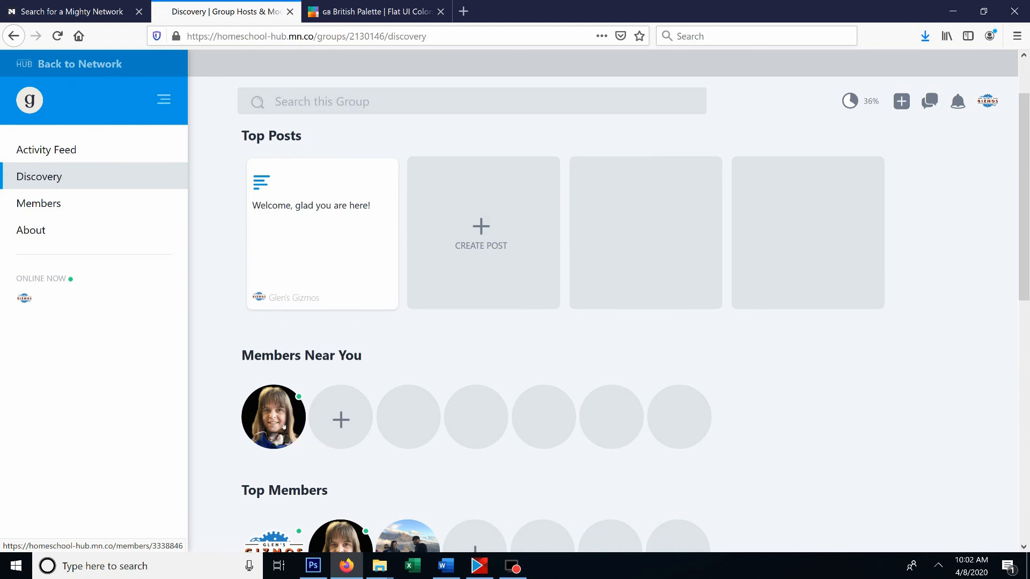
scroll(296, 426, down, 3)
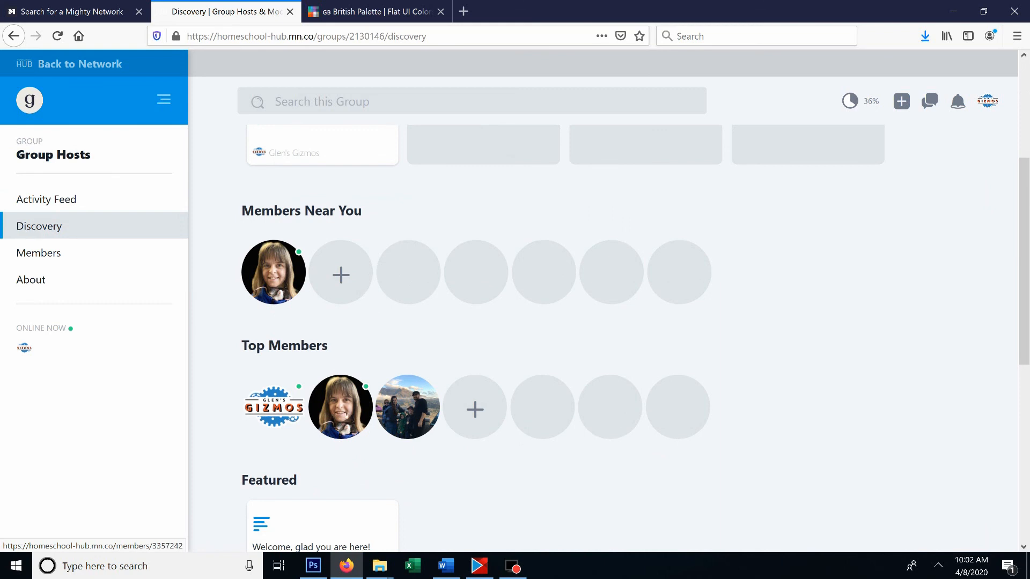
scroll(306, 420, down, 3)
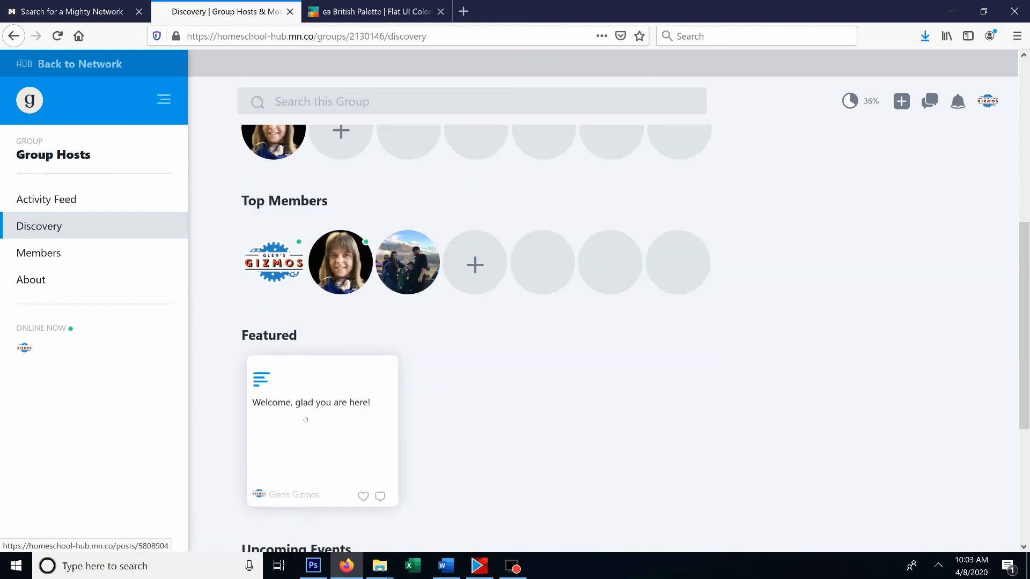
scroll(306, 419, down, 2)
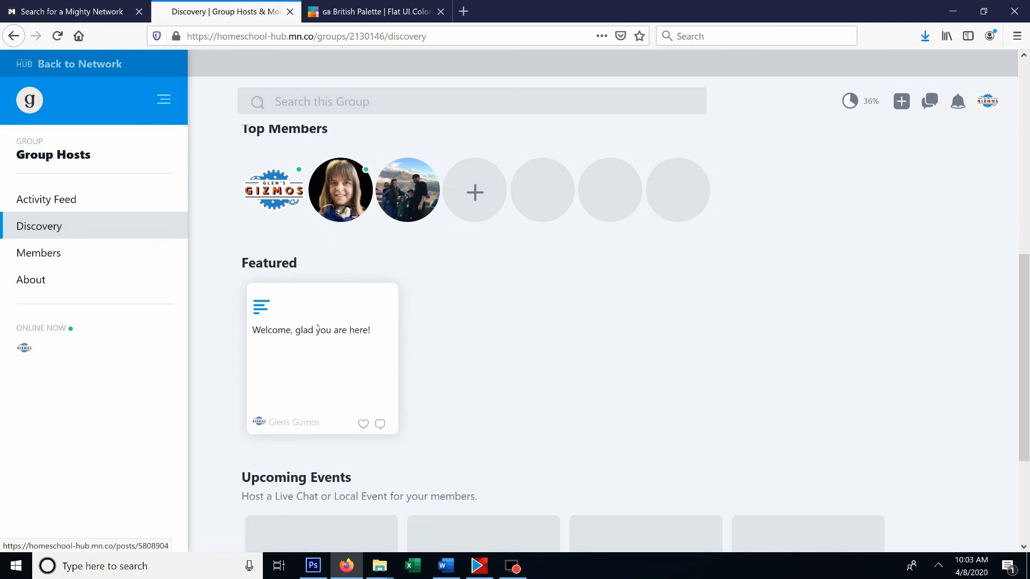
scroll(334, 336, down, 3)
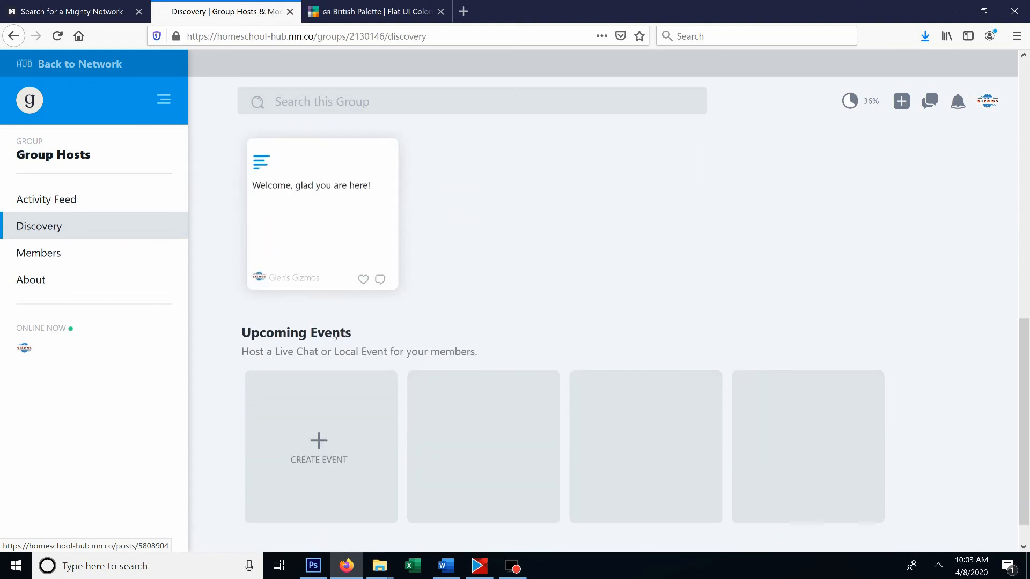